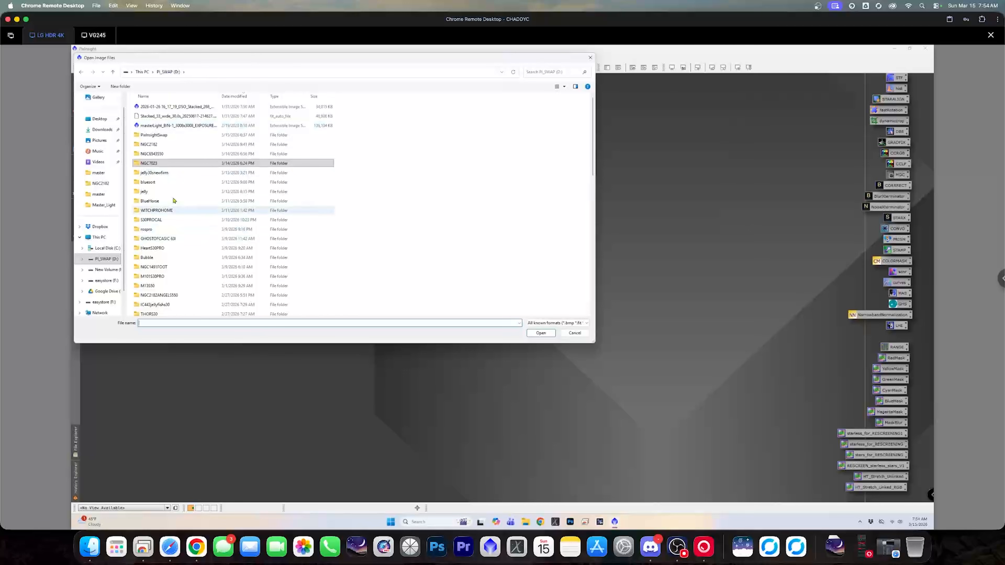
Open the RGB drizzle_1x_autocrop master light image from the master subfolder of the NGC2182 project folder
double_click(170, 146)
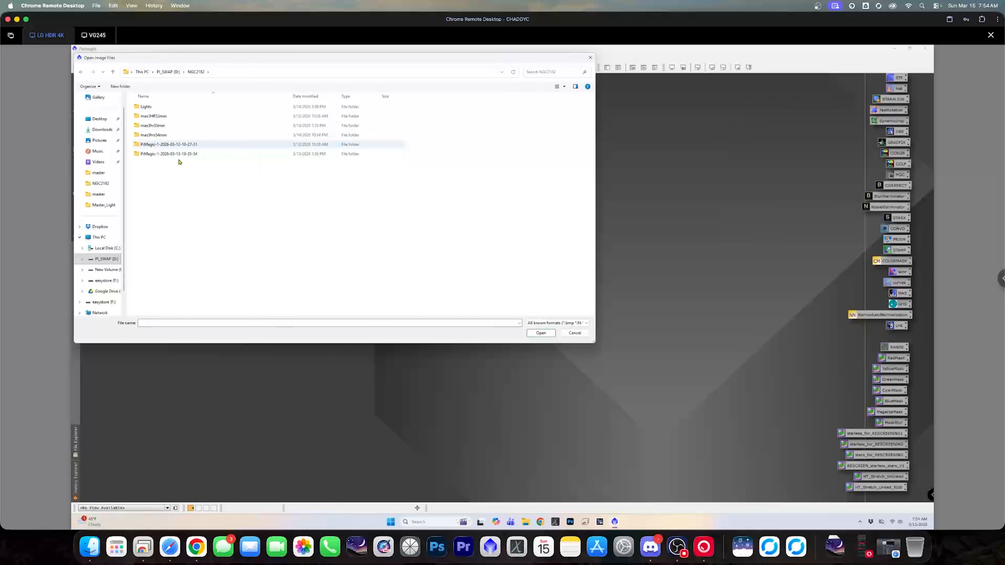
double_click(174, 135)
double_click(166, 108)
left_click(219, 147)
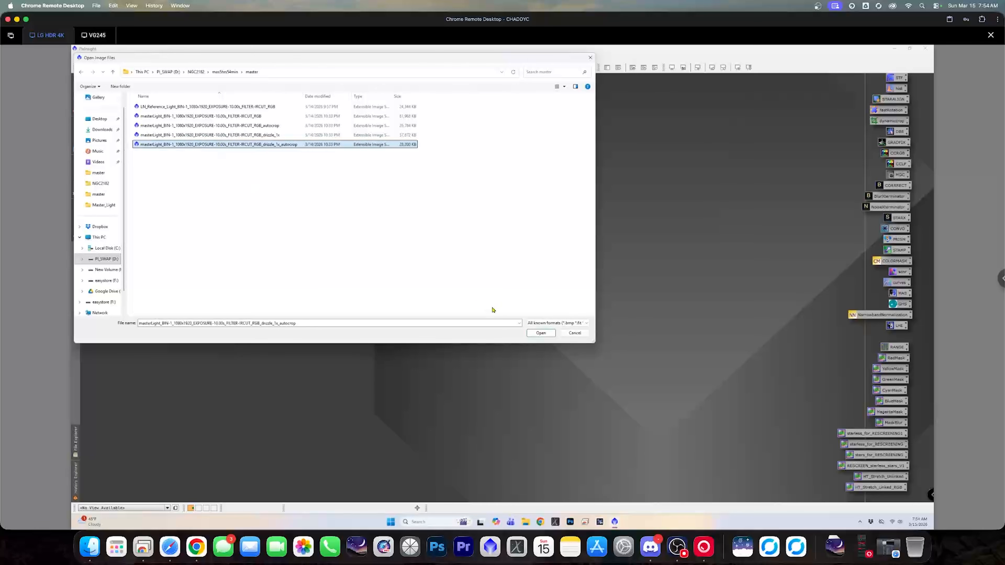
left_click(536, 334)
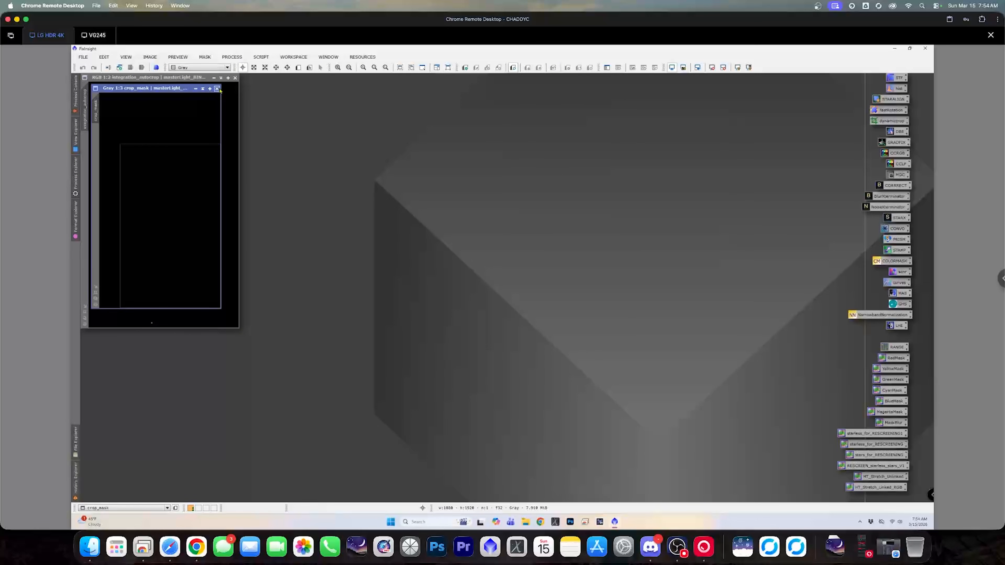
Close the crop mask image and show the master light with an automatic screen stretch in an enlarged window
left_click(217, 88)
left_click_drag(202, 77, 514, 113)
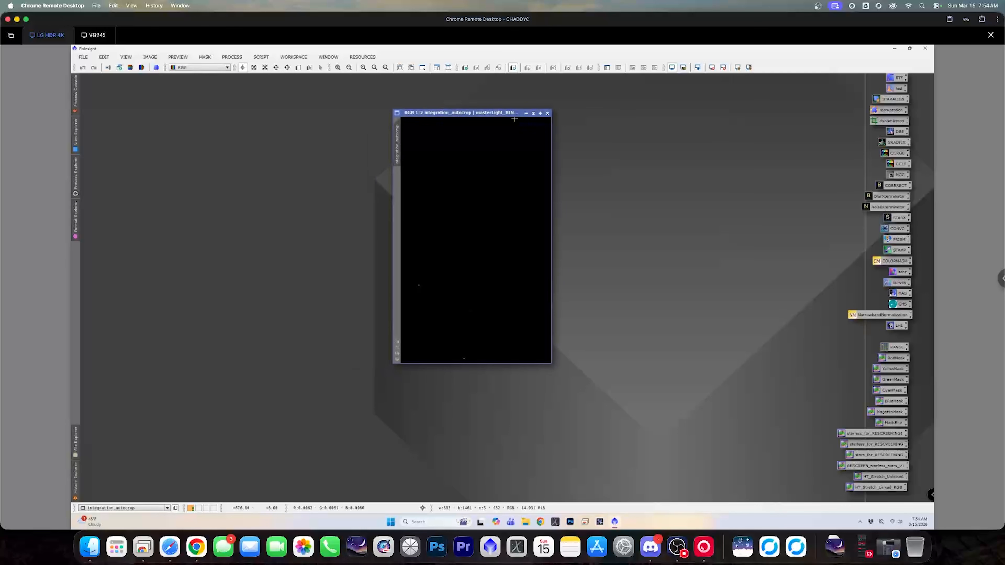
left_click(738, 68)
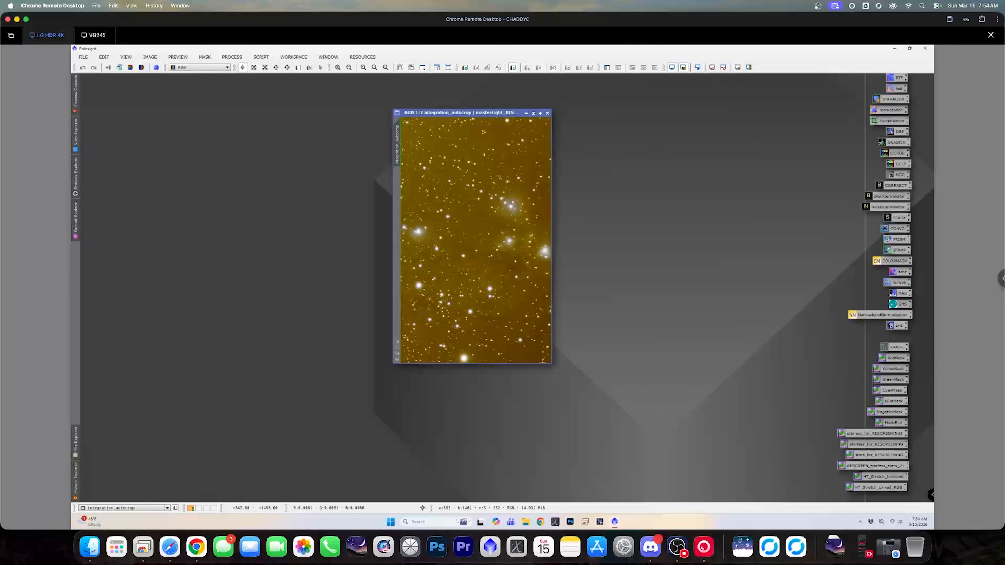
left_click_drag(551, 363, 668, 449)
left_click_drag(486, 115, 367, 93)
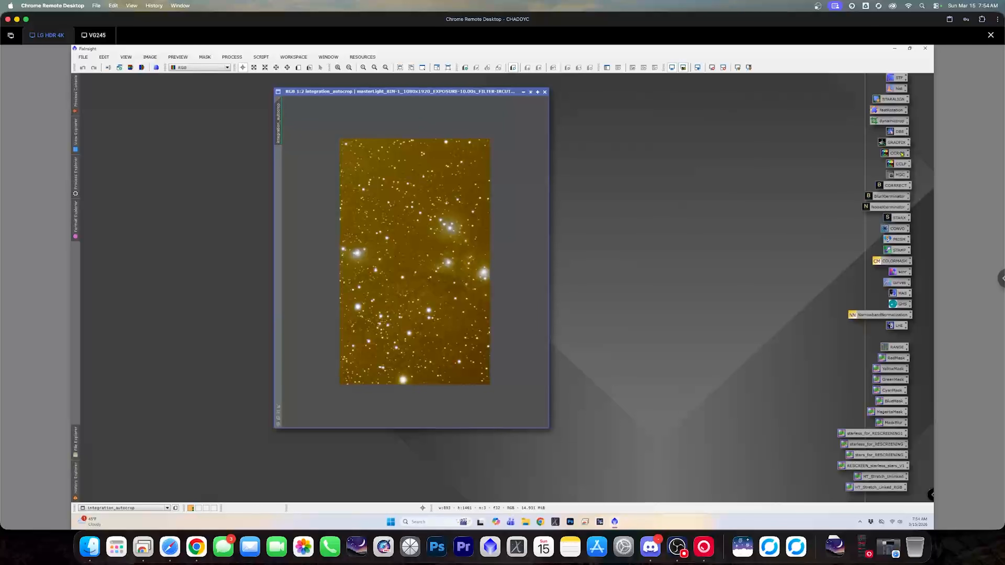
Calibrate the image's colour with the saved CCRGB process, close the resulting graphs and reapply the automatic screen stretch
left_click_drag(903, 155, 430, 227)
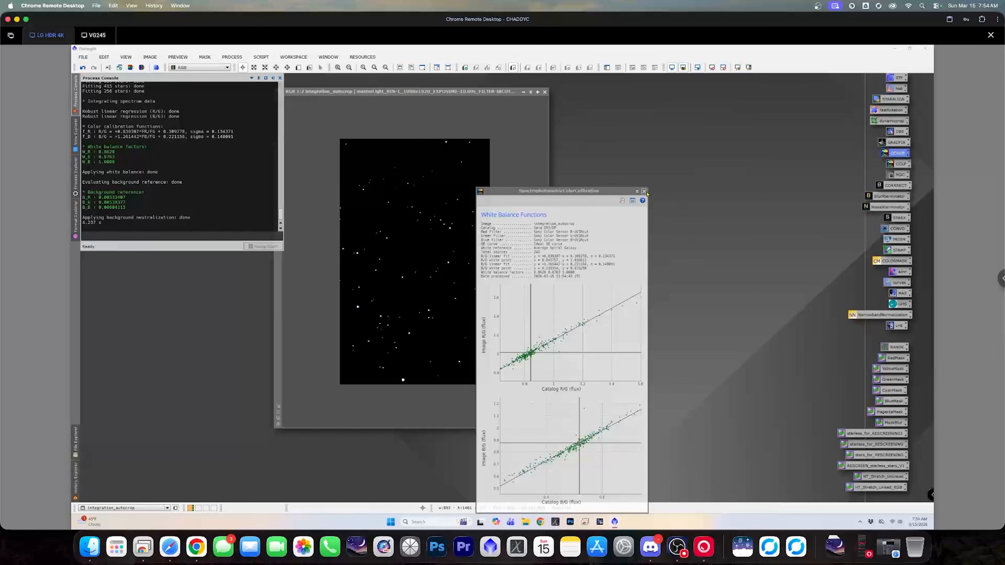
left_click(644, 192)
left_click(737, 67)
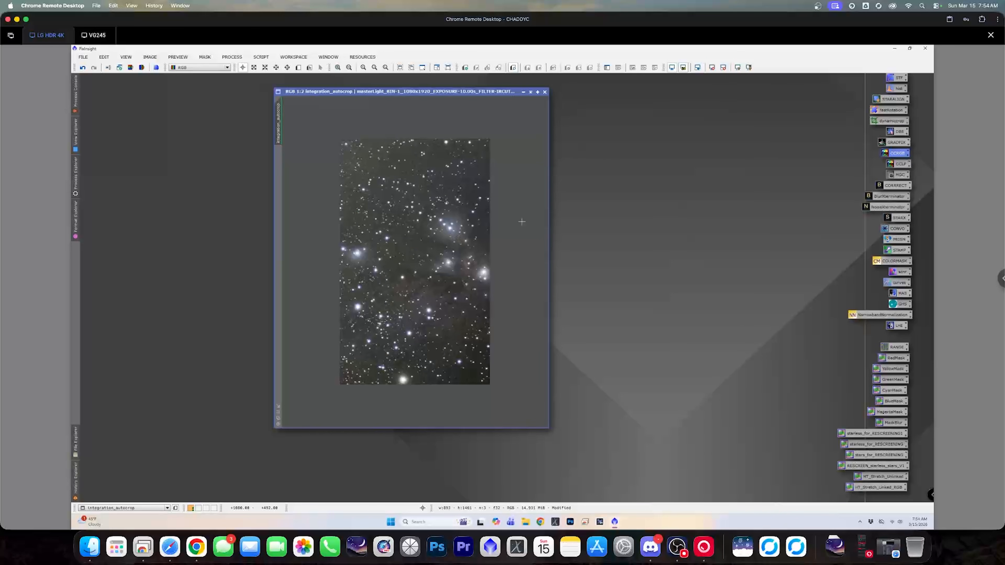
Rotate the image 90° counter-clockwise with FastRotation and show it at 1:1 in its window
double_click(890, 111)
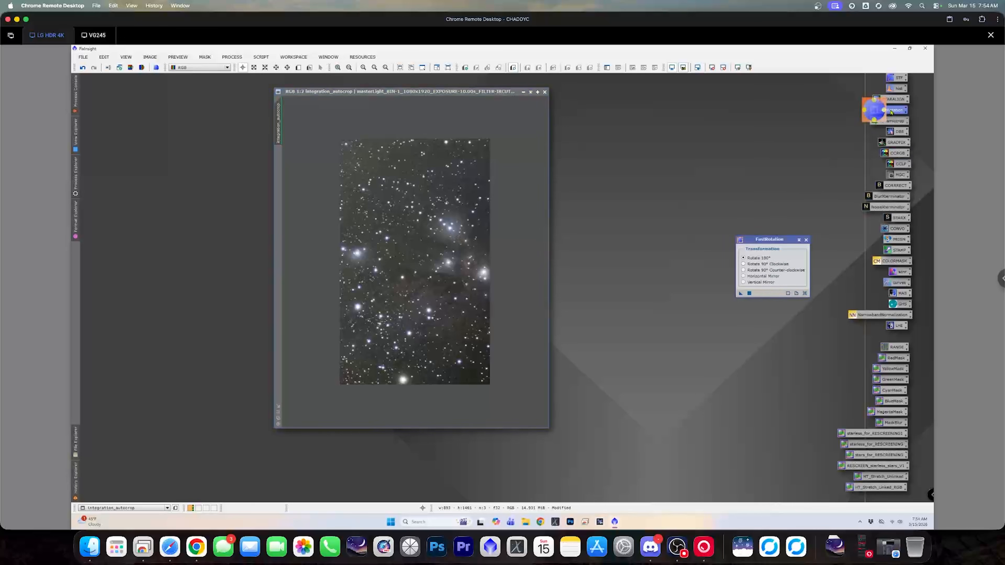
left_click(743, 270)
left_click_drag(740, 293, 418, 282)
left_click(517, 304)
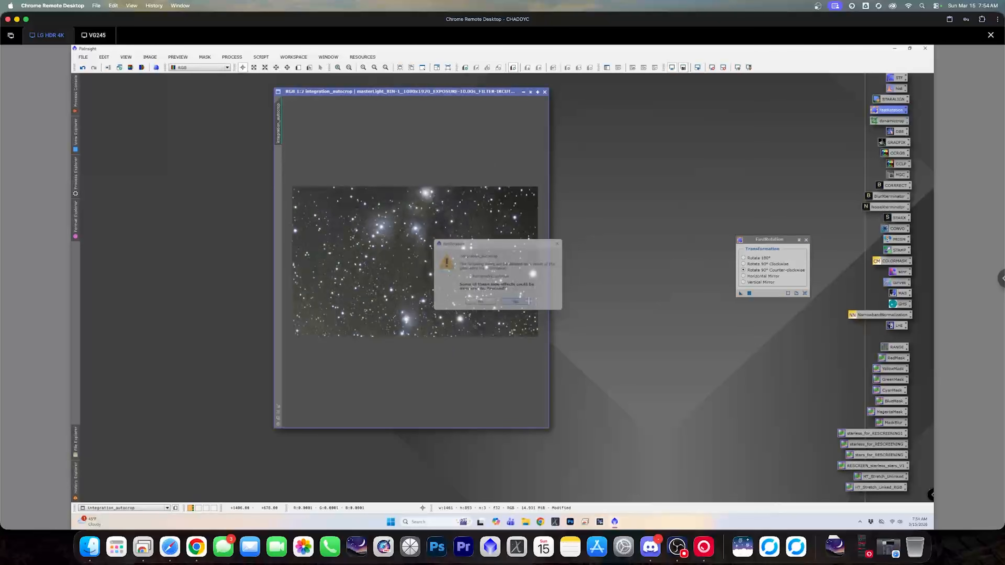
left_click(806, 240)
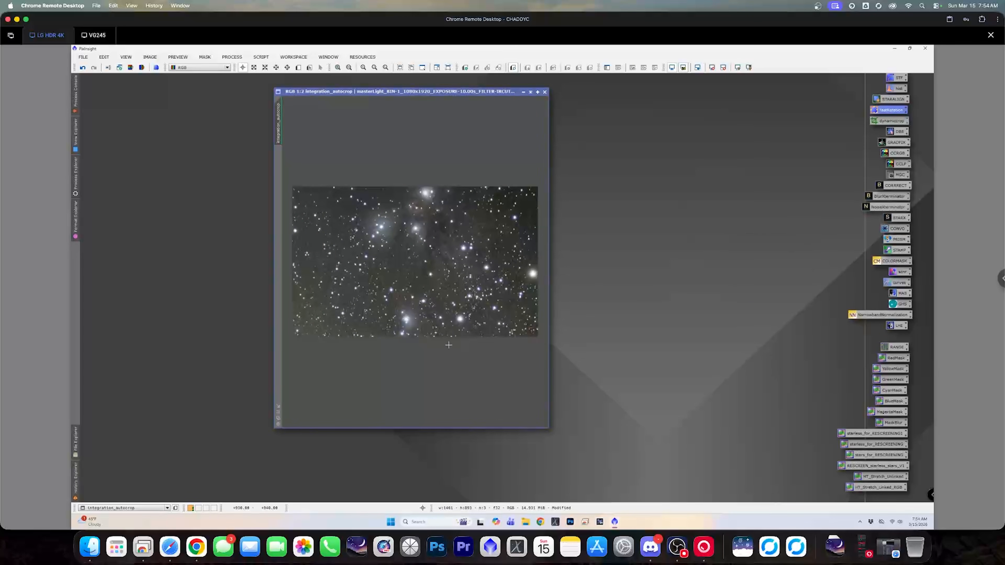
left_click(278, 412)
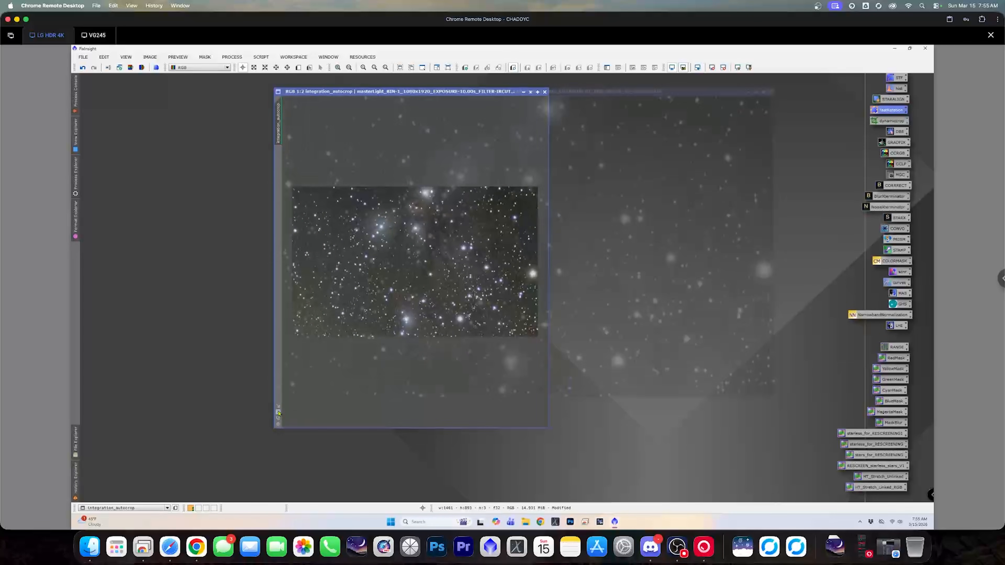
left_click_drag(438, 93, 367, 103)
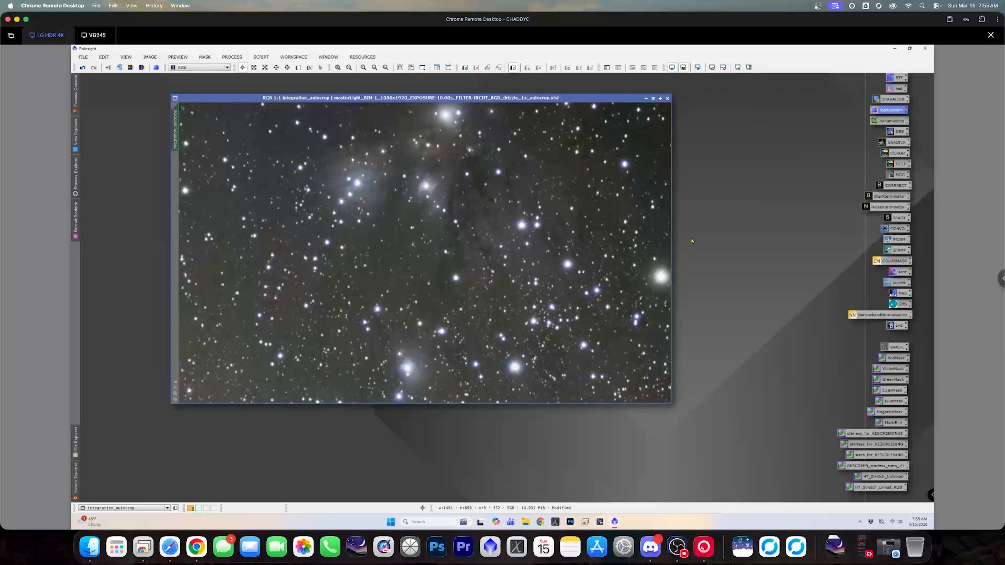
double_click(888, 186)
left_click_drag(746, 175, 778, 166)
left_click(810, 166)
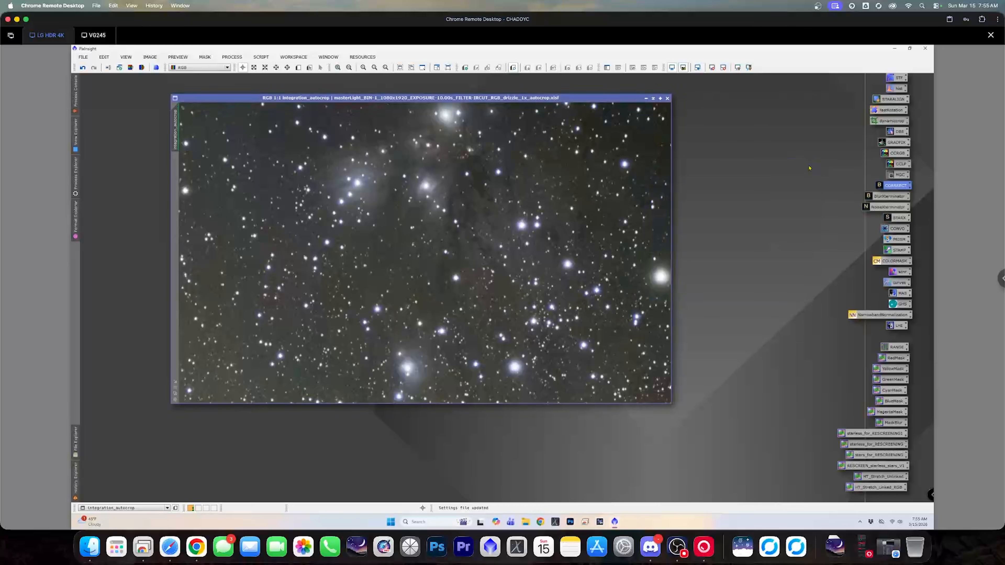
Start the Statistical Stretch script for the integration_autocrop image and preview its default stretch in an enlarged dialog
left_click(269, 58)
mouse_move(308, 191)
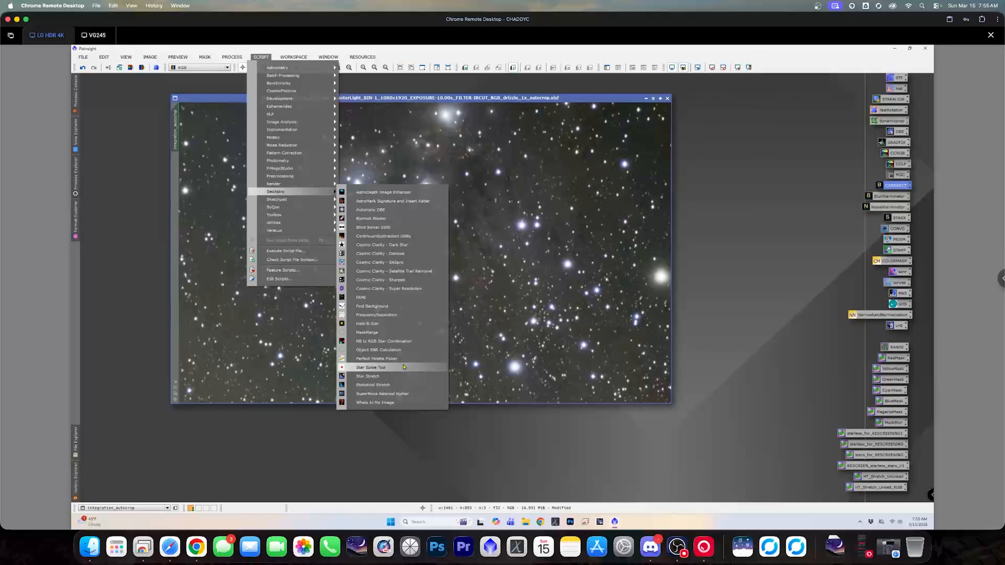
left_click(401, 385)
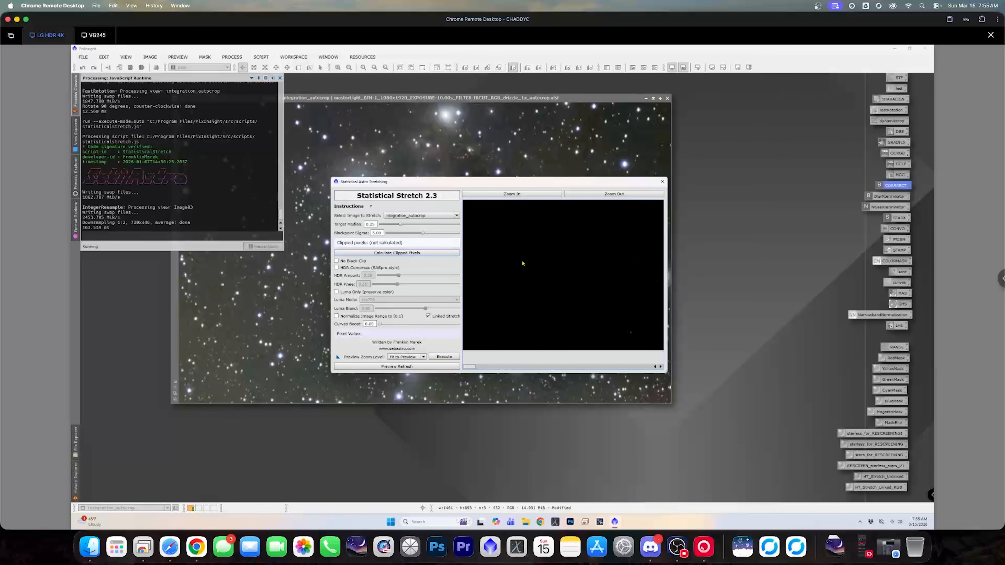
left_click(379, 366)
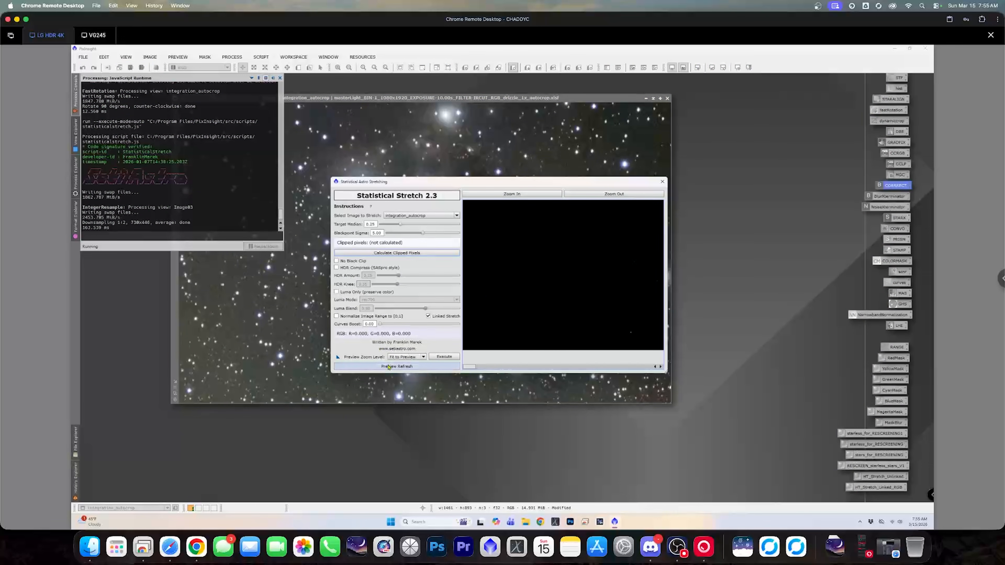
left_click_drag(669, 379, 732, 422)
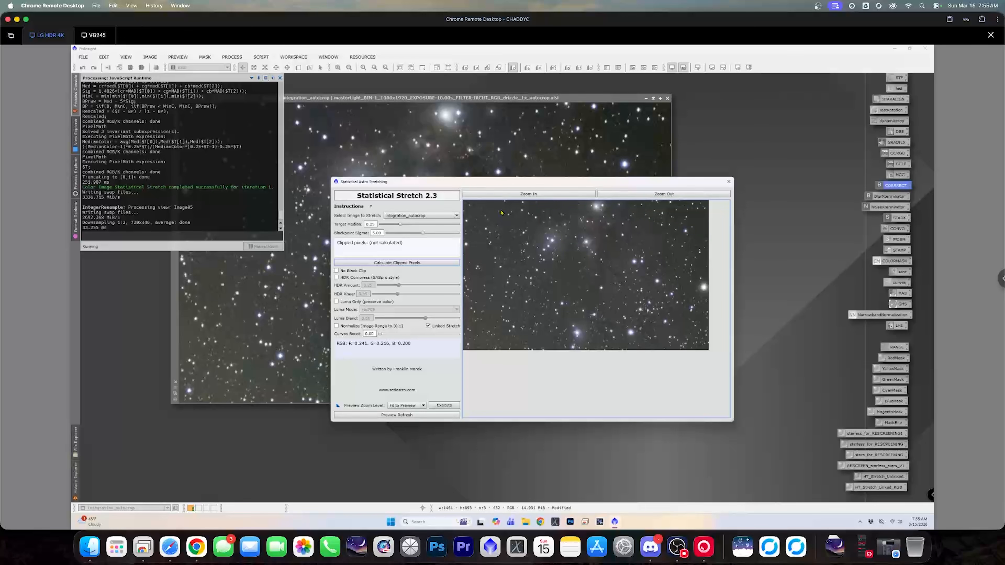
Lower the target median in small increments to 0.17, refreshing the stretch preview after each change
left_click_drag(399, 224, 396, 226)
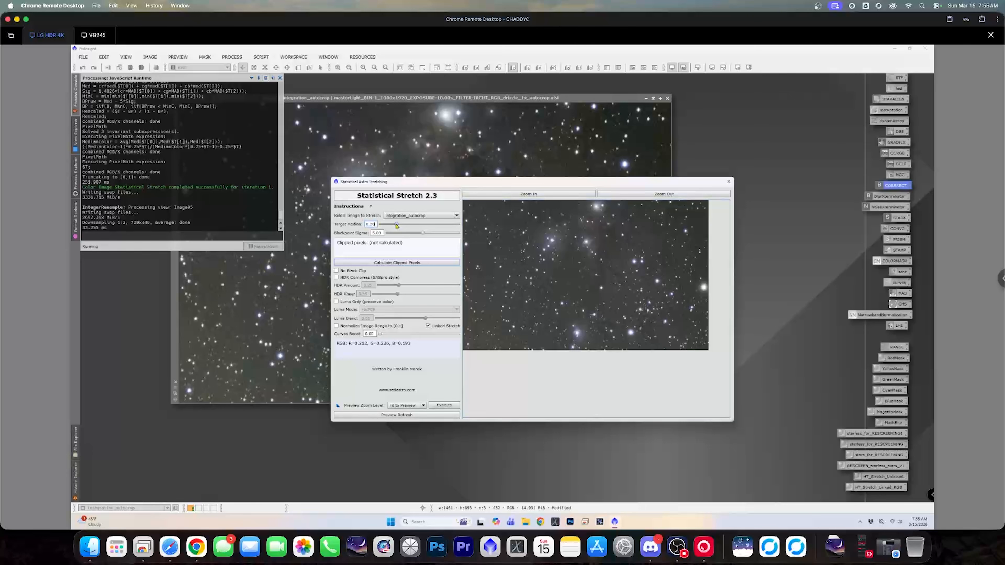
left_click(406, 415)
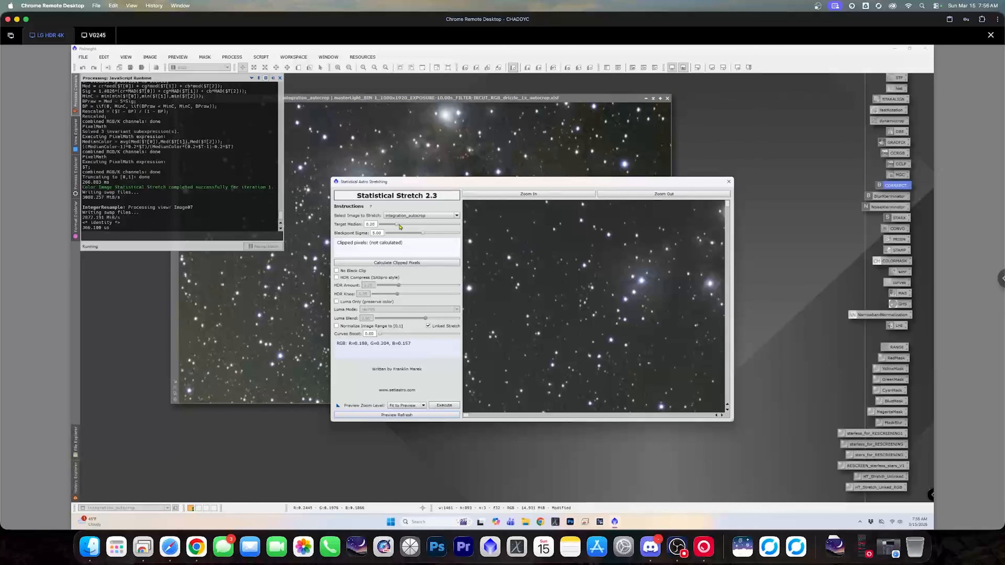
left_click_drag(397, 225, 394, 224)
left_click(433, 415)
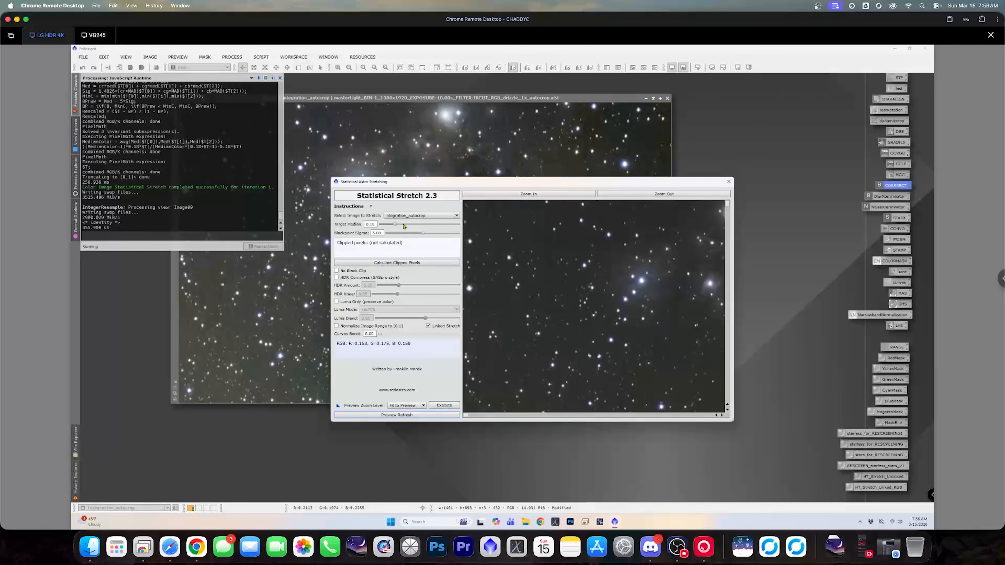
left_click_drag(395, 224, 394, 225)
left_click(415, 416)
Enable HDR Compress, Luma Only and Normalize Image Range, set Curves Boost to about 0.19, and preview the whole image
left_click(337, 277)
left_click(337, 302)
left_click(337, 326)
left_click_drag(380, 334, 410, 336)
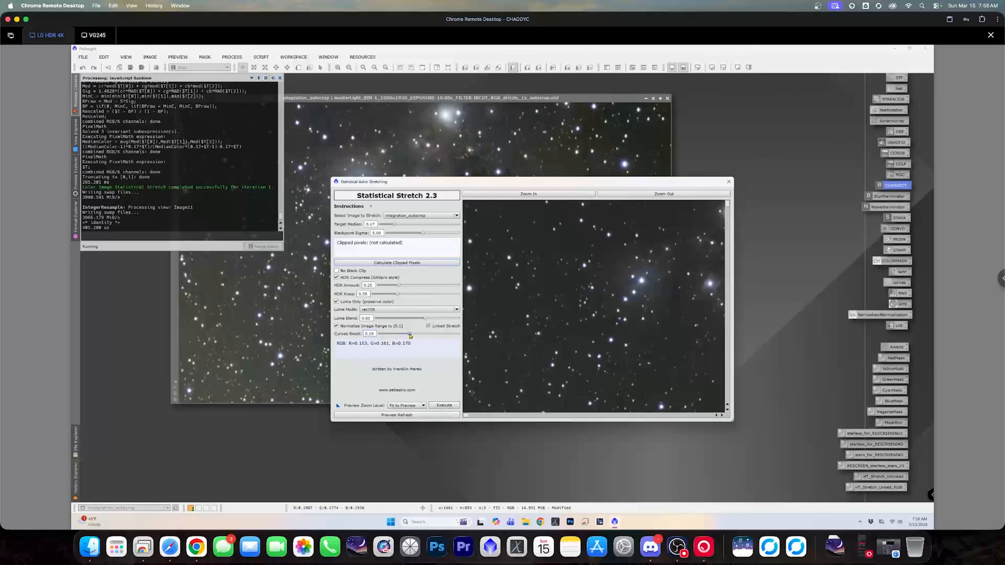
left_click(418, 414)
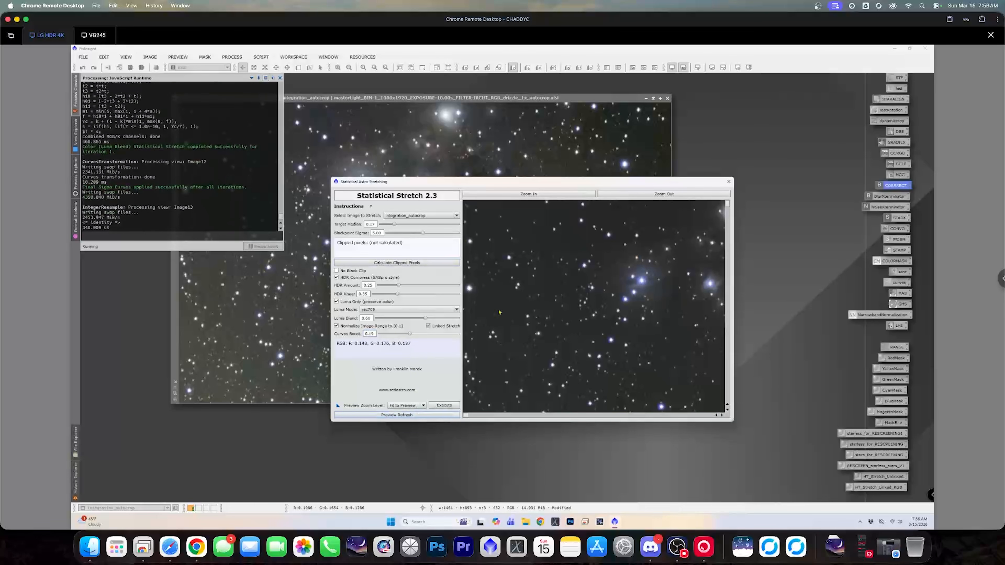
left_click(626, 194)
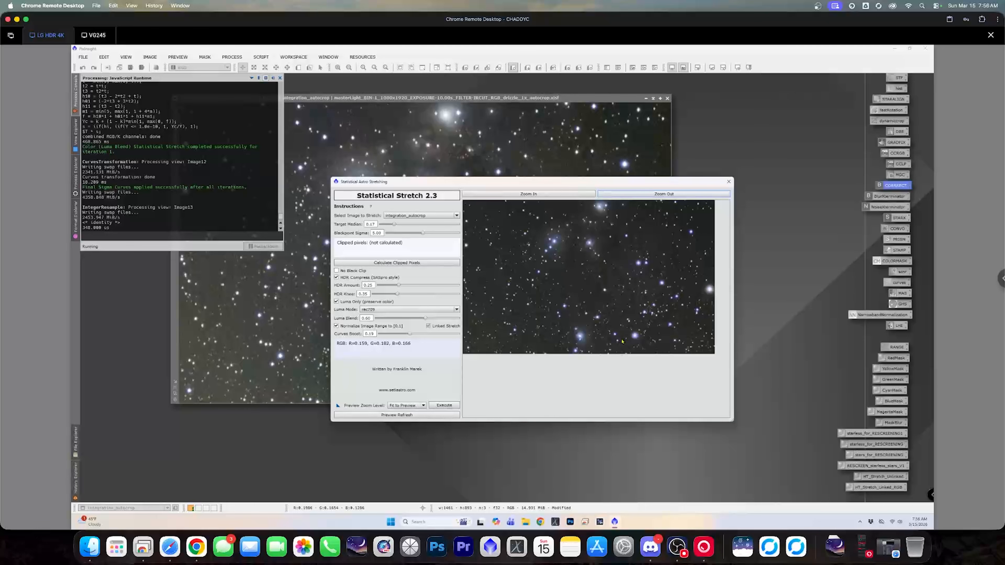
Raise the target median to 0.19, execute the Statistical Stretch on the image and close the script
left_click(394, 225)
type("0.18")
left_click(401, 415)
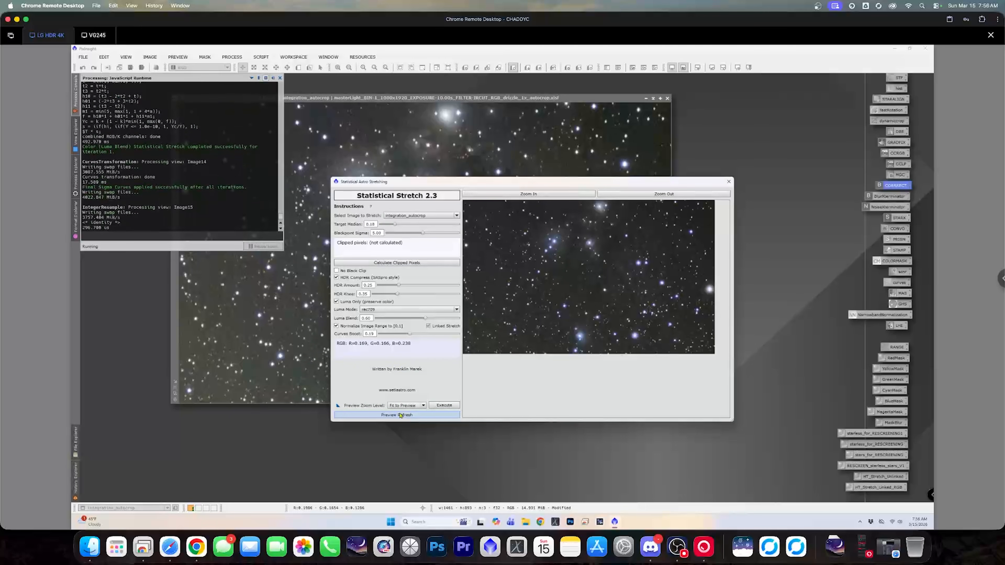
left_click_drag(395, 225, 396, 225)
left_click(412, 415)
left_click(441, 405)
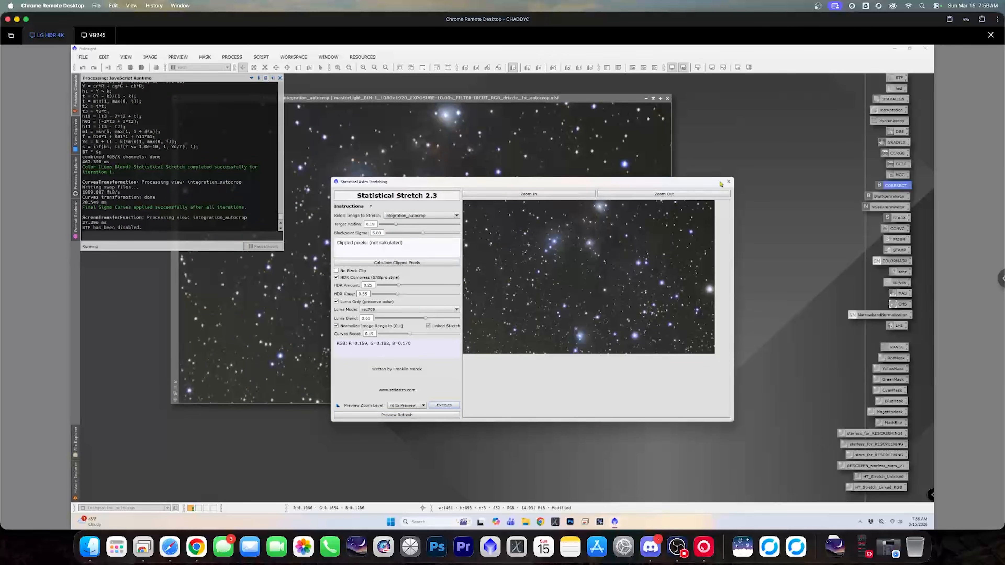
left_click(729, 182)
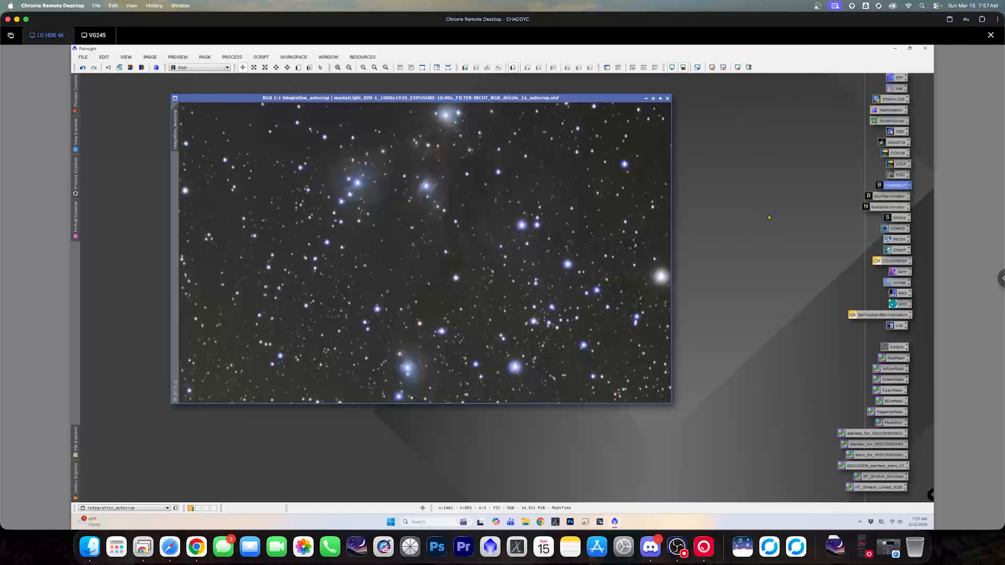
Apply GradientCorrection with its existing settings to the stretched image and close the process
double_click(891, 144)
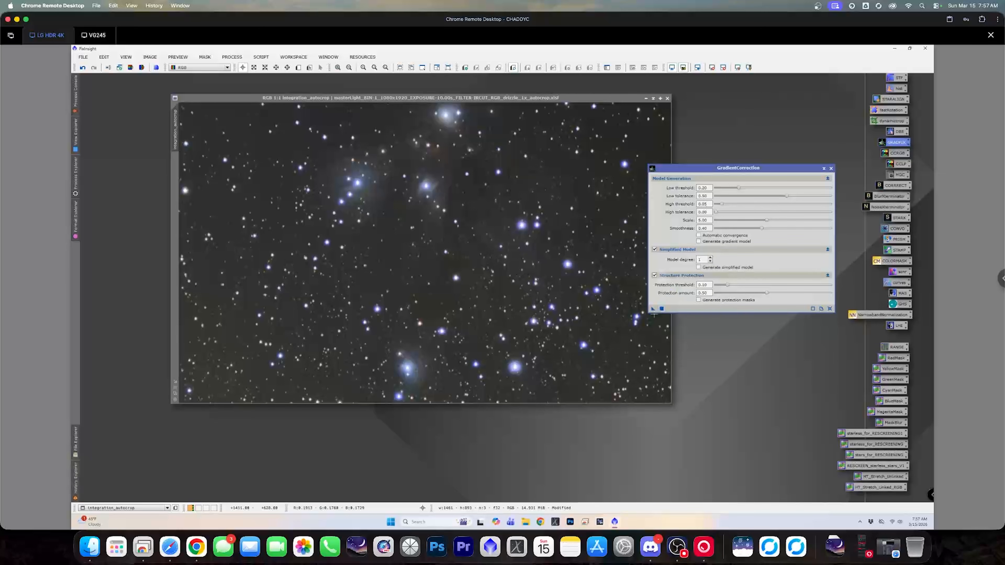
left_click_drag(653, 309, 431, 287)
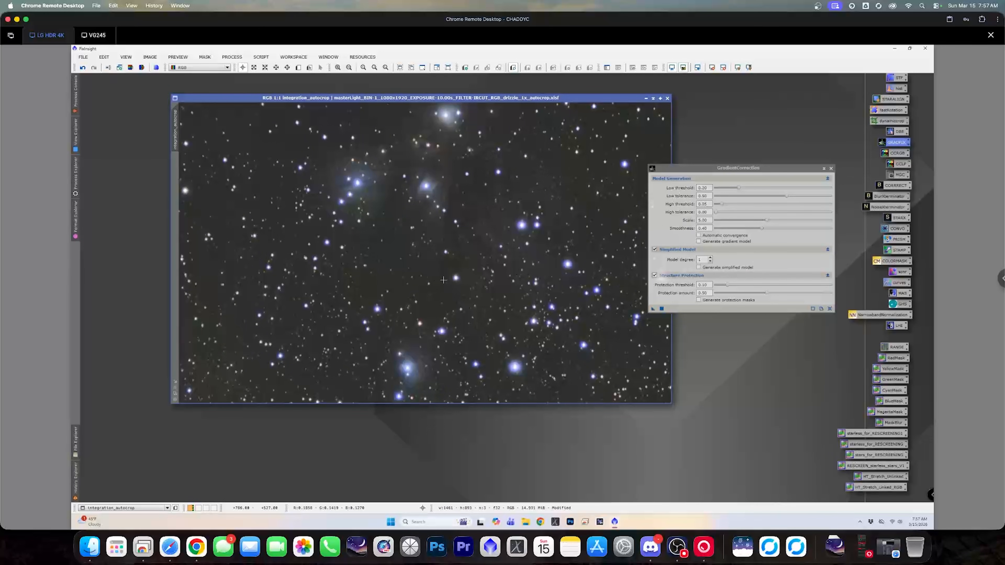
left_click(831, 168)
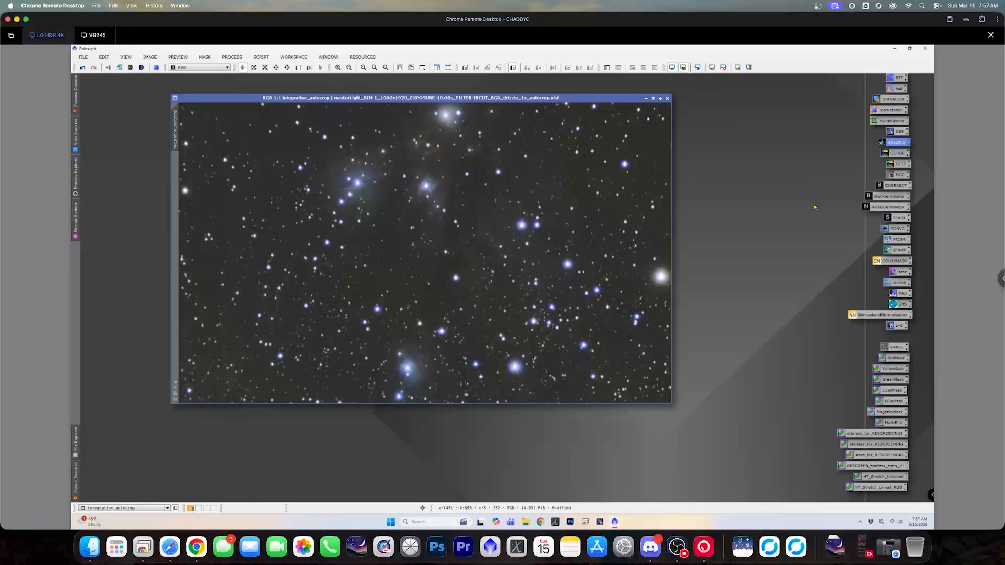
Apply the saved CORRECT process and the saved BlurXTerminator sharpening process to the image
left_click(896, 186)
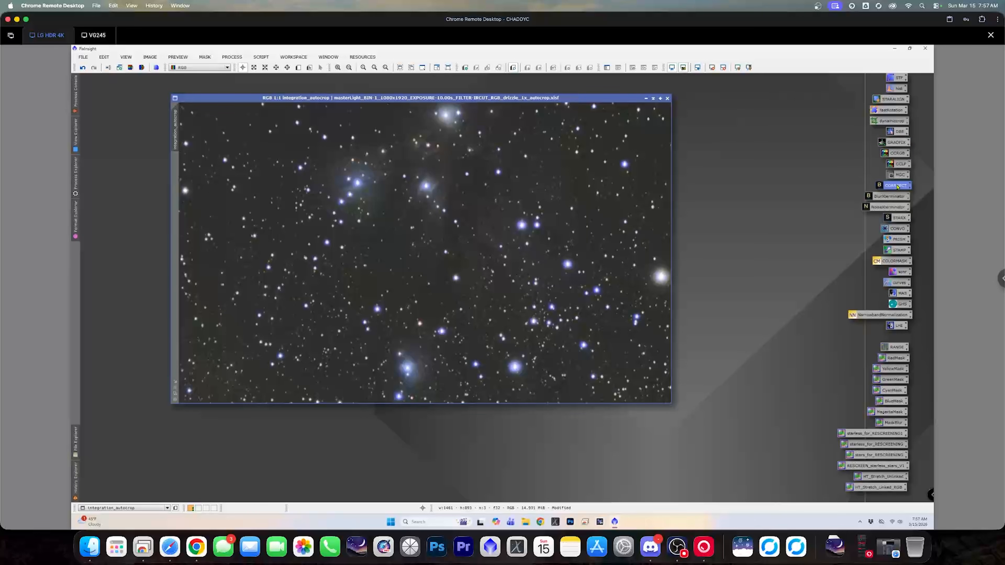
left_click_drag(897, 187, 514, 212)
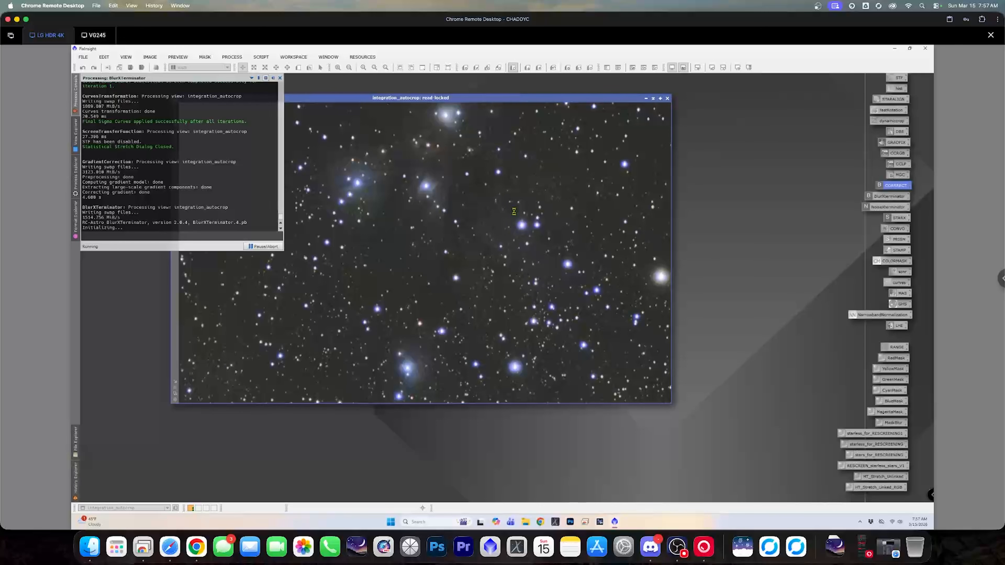
left_click_drag(877, 198, 450, 225)
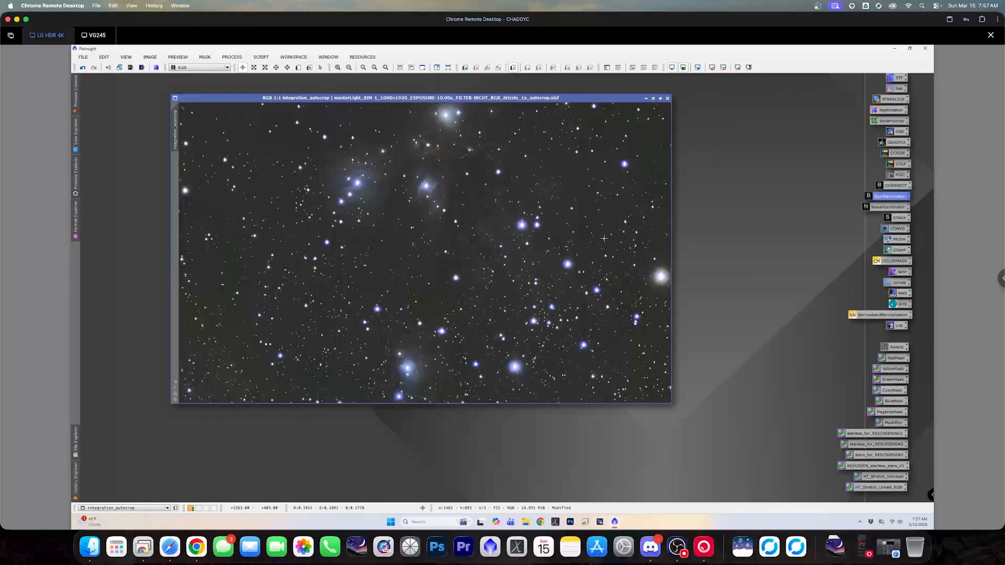
Denoise the image with the saved NoiseXTerminator process and run StarXTerminator with Unscreen Stars enabled to generate a star image
left_click_drag(880, 207, 516, 244)
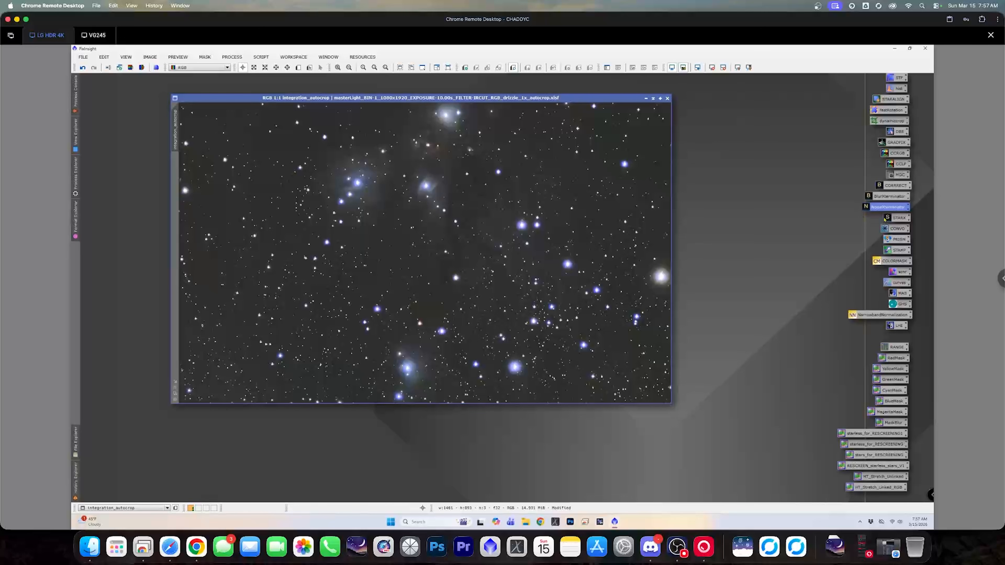
double_click(900, 217)
left_click(756, 199)
left_click(703, 218)
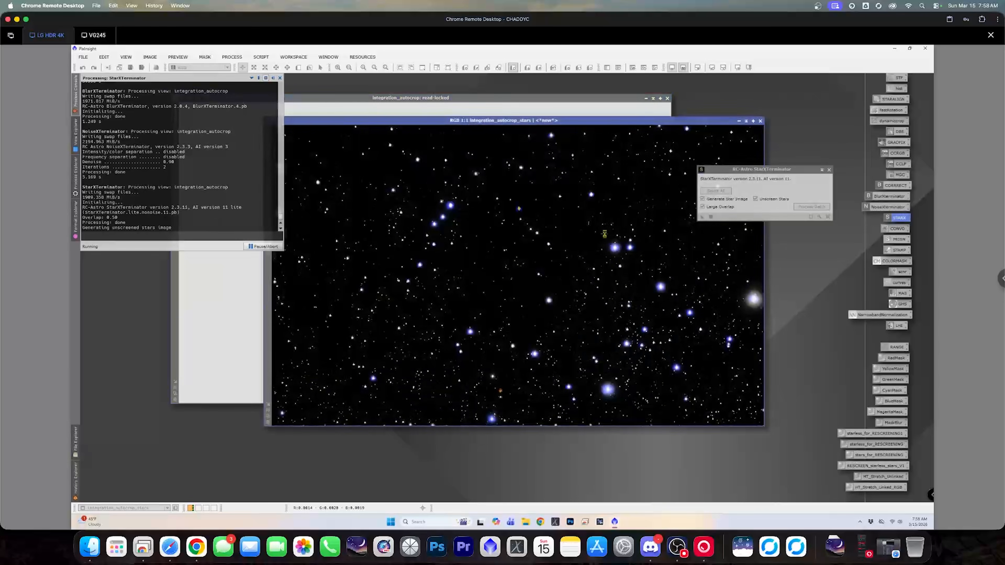
Close StarXTerminator, iconify the generated star image and park it below the starless image
left_click(829, 170)
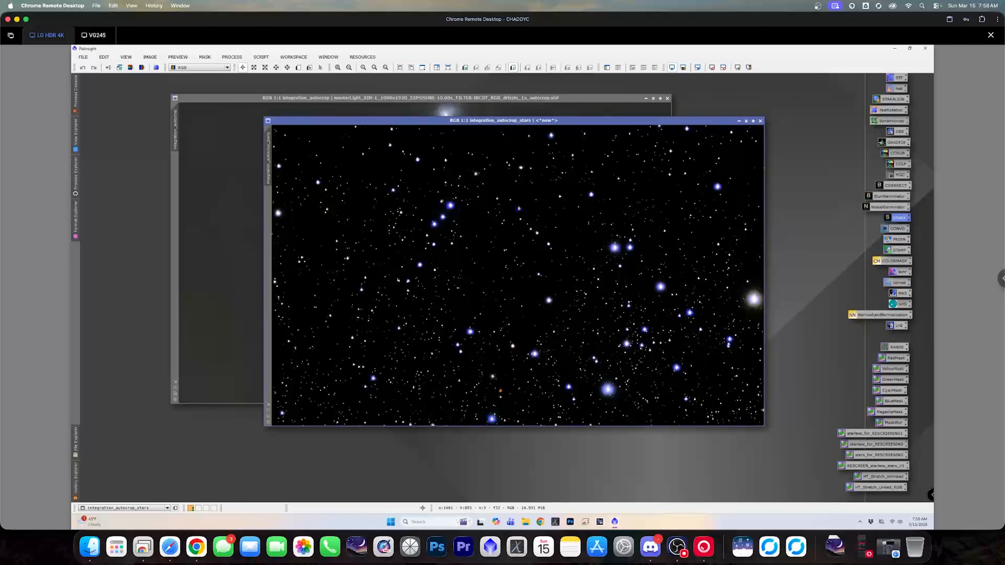
left_click(738, 121)
mouse_move(537, 274)
left_click_drag(537, 274, 288, 445)
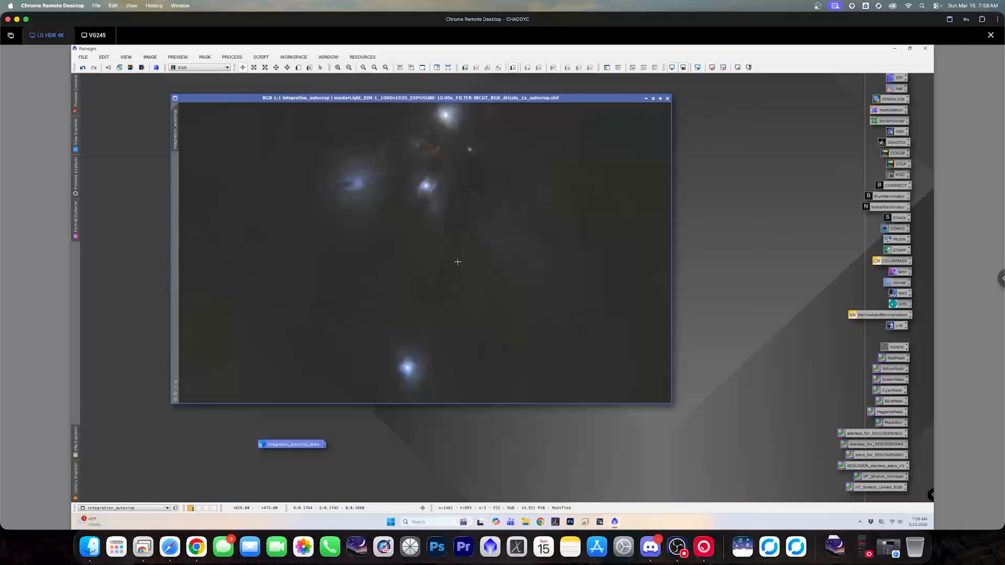
Check the starless image at closer and wider magnifications, and exit PixInsight without saving the modified images
scroll(304, 273, "down", 1)
scroll(303, 272, "up", 1)
left_click(337, 68)
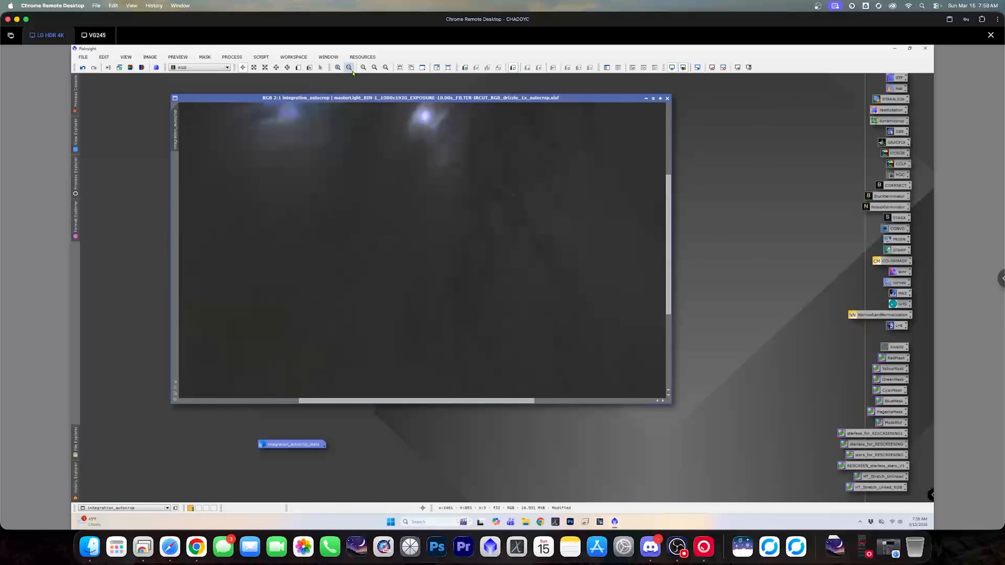
left_click(349, 68)
left_click(351, 69)
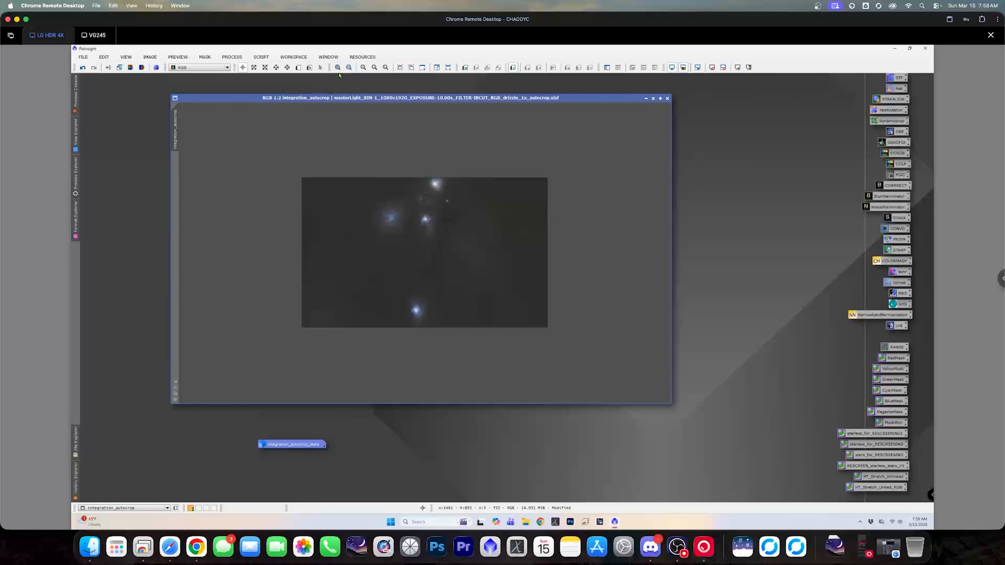
left_click(340, 73)
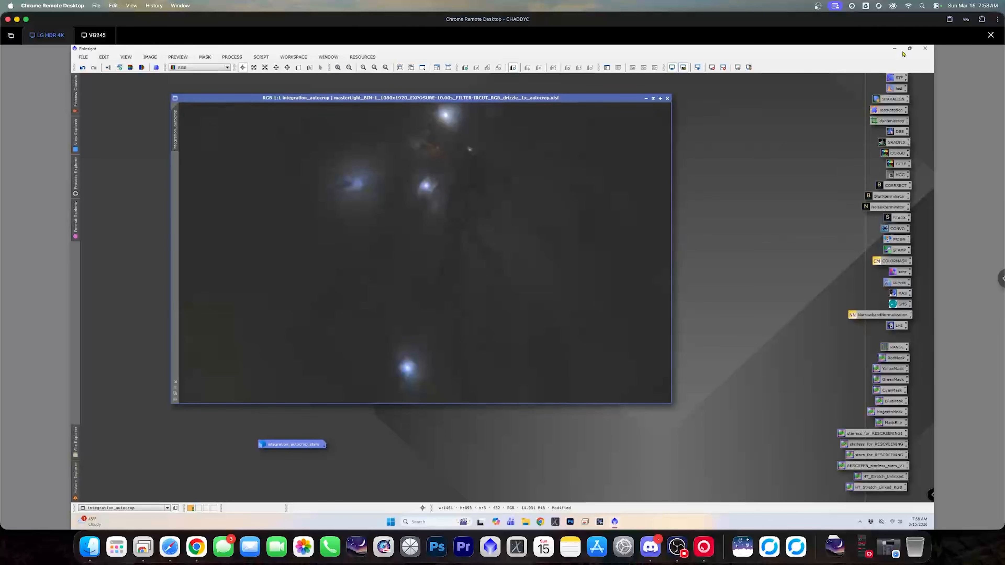
left_click(925, 50)
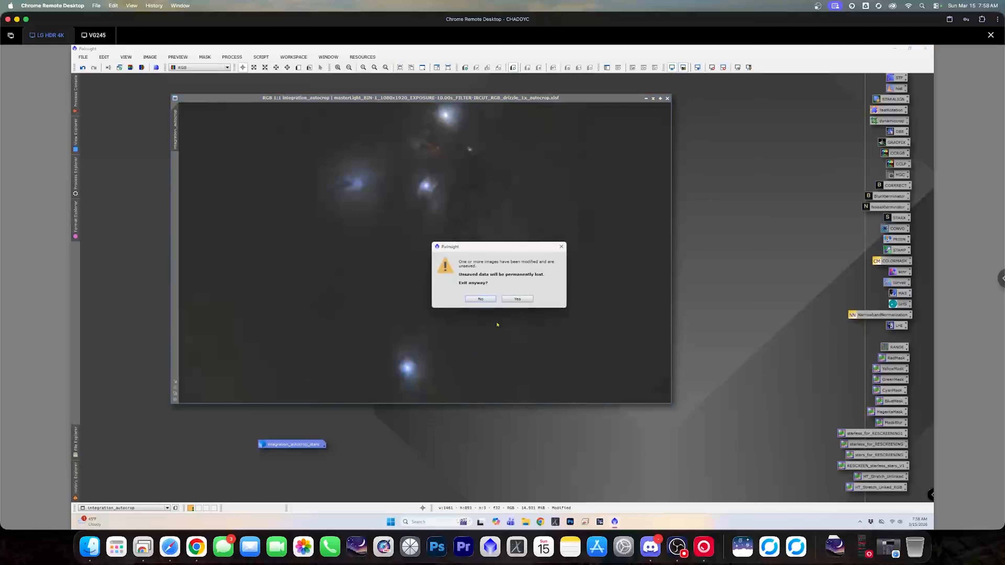
left_click(522, 300)
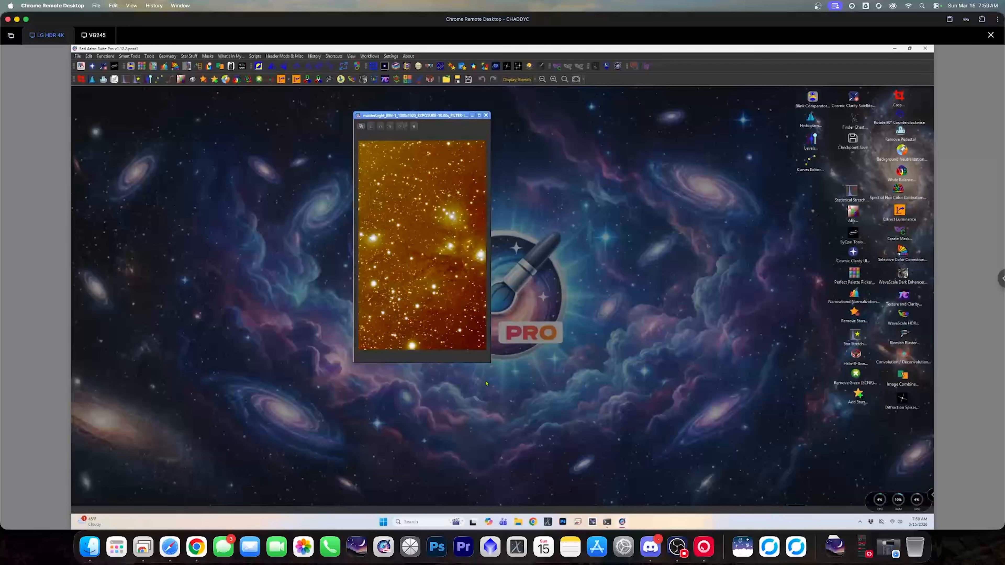
In Seti Astro Suite Pro, enlarge and reposition the master light's window and run Remove Pedestal on the image
left_click_drag(493, 364, 696, 458)
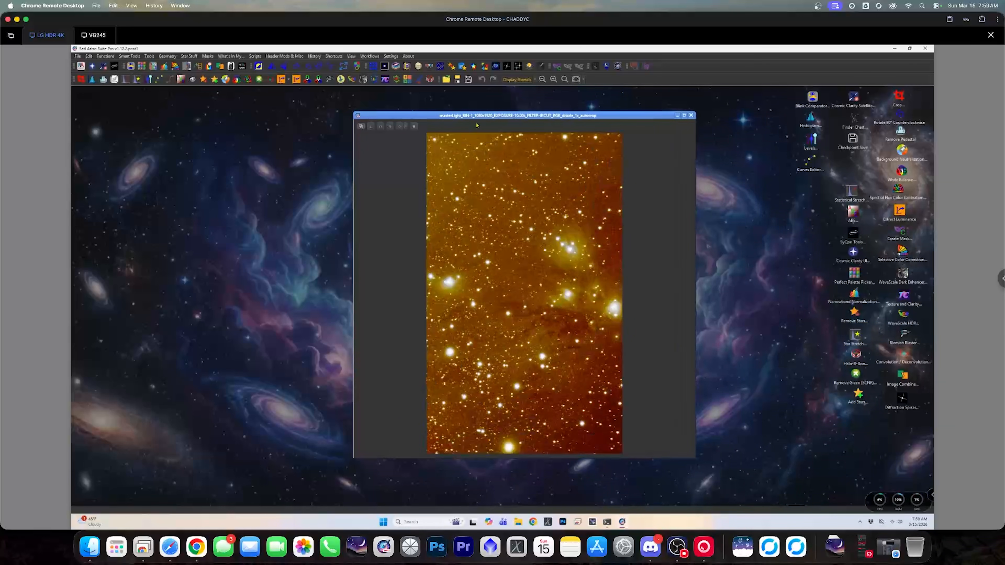
left_click_drag(479, 118, 417, 105)
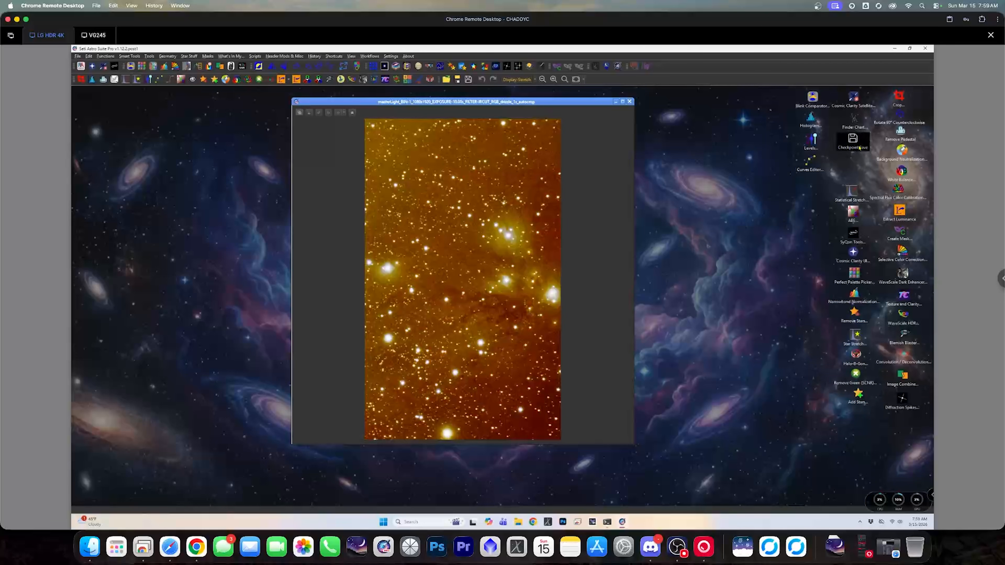
left_click(899, 134)
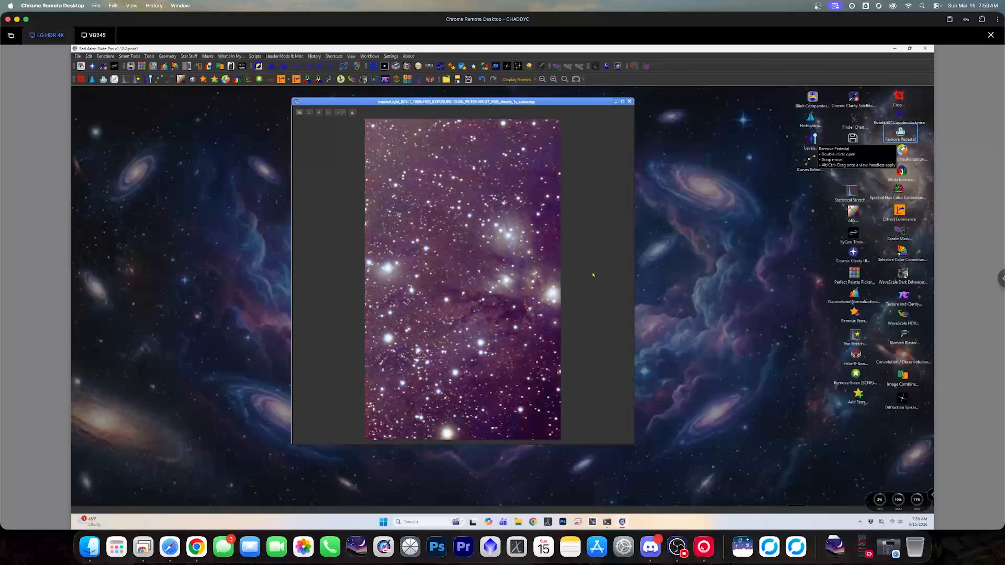
Neutralize the image background using an automatically found background sample
double_click(901, 152)
left_click(603, 364)
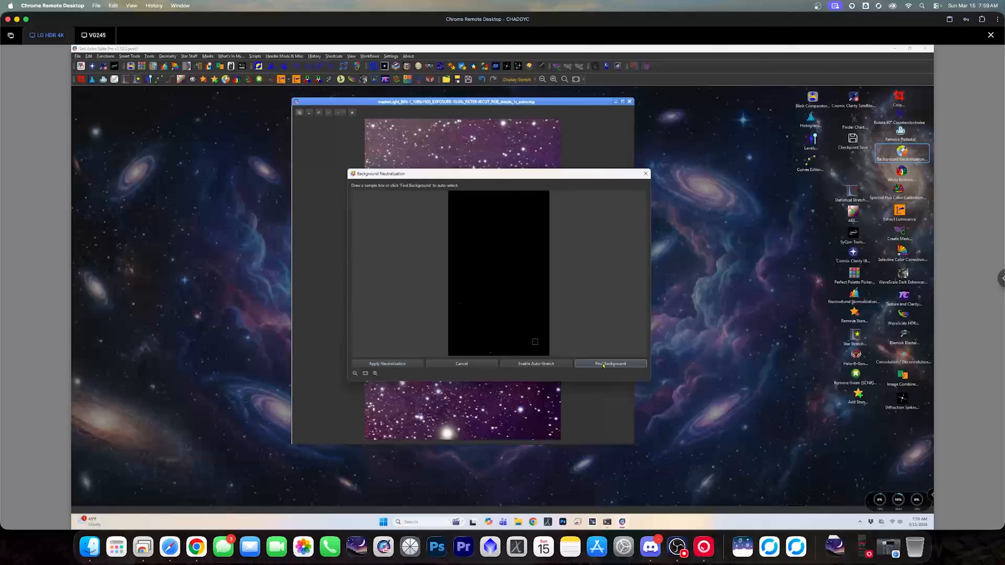
left_click(394, 364)
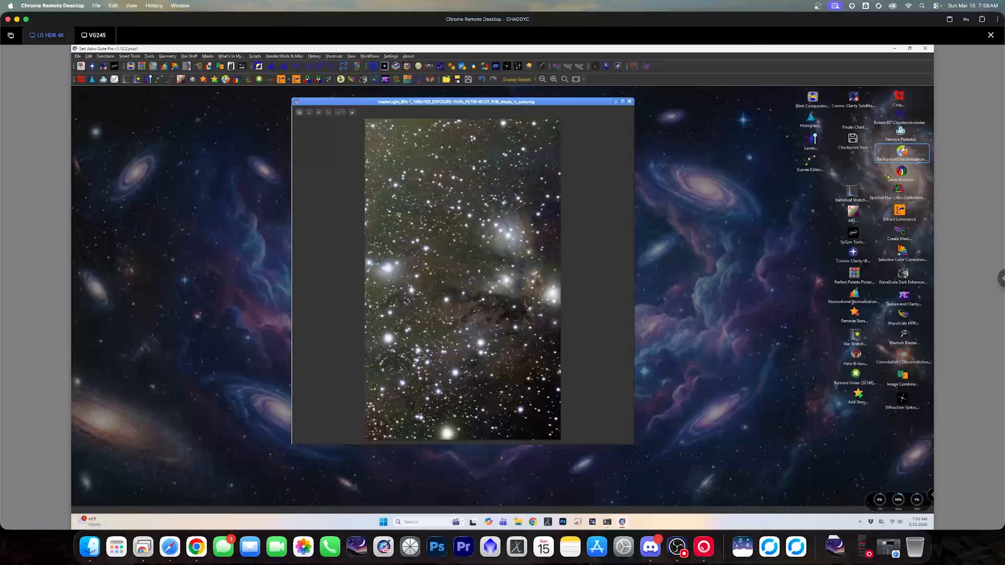
Apply a Star-Based white balance to the image with the existing detection threshold
left_click(896, 176)
double_click(896, 176)
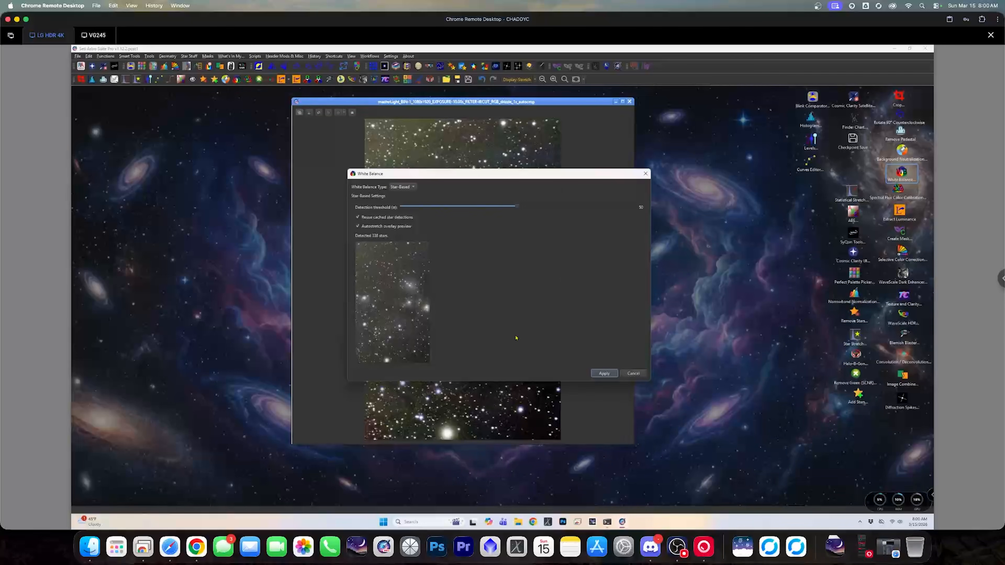
left_click(597, 375)
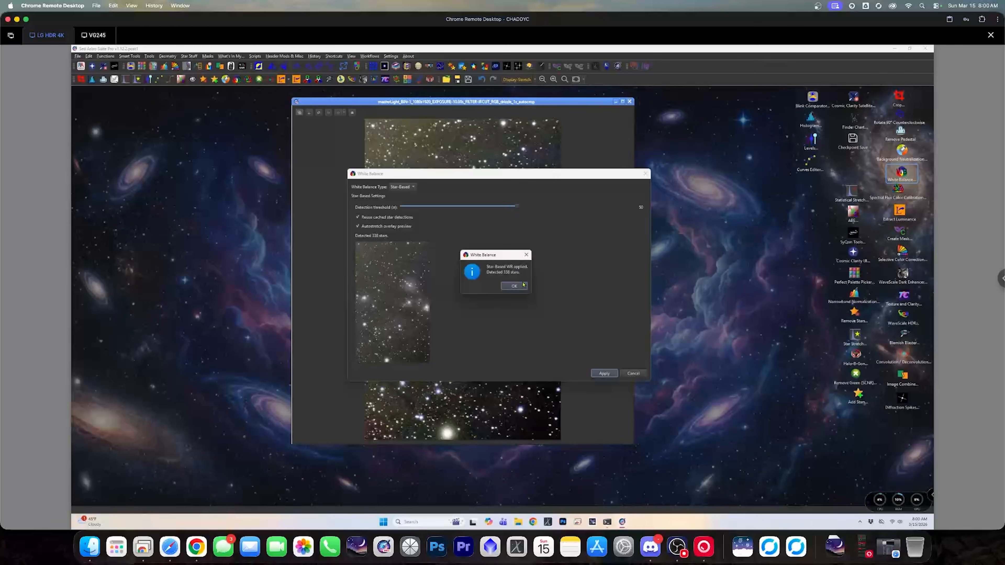
left_click(520, 289)
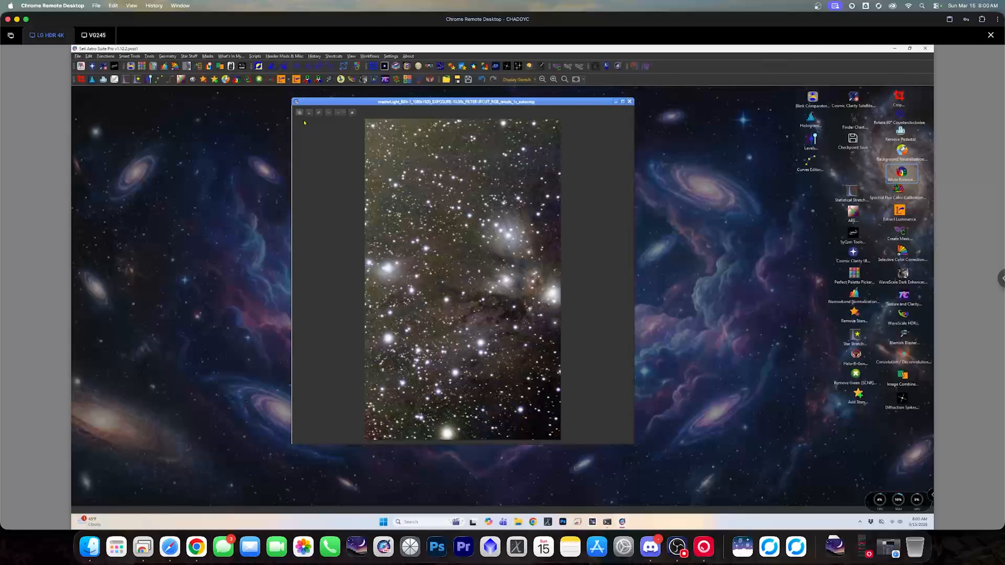
Draw exclusion areas around the bright nebulosity in Automatic Background Extraction and apply the correction to the image
left_click(299, 113)
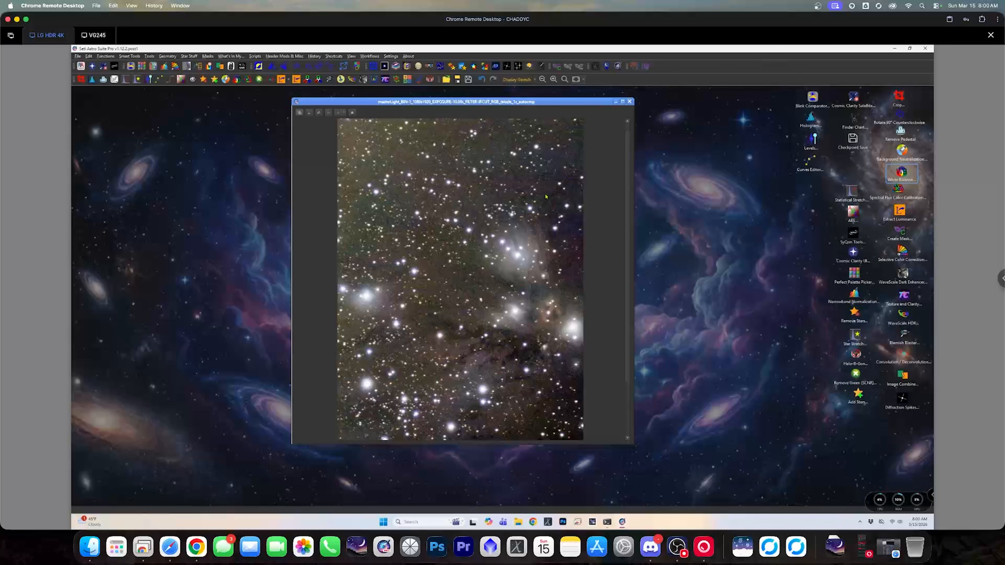
scroll(534, 166, "up", 1)
scroll(546, 196, "down", 2)
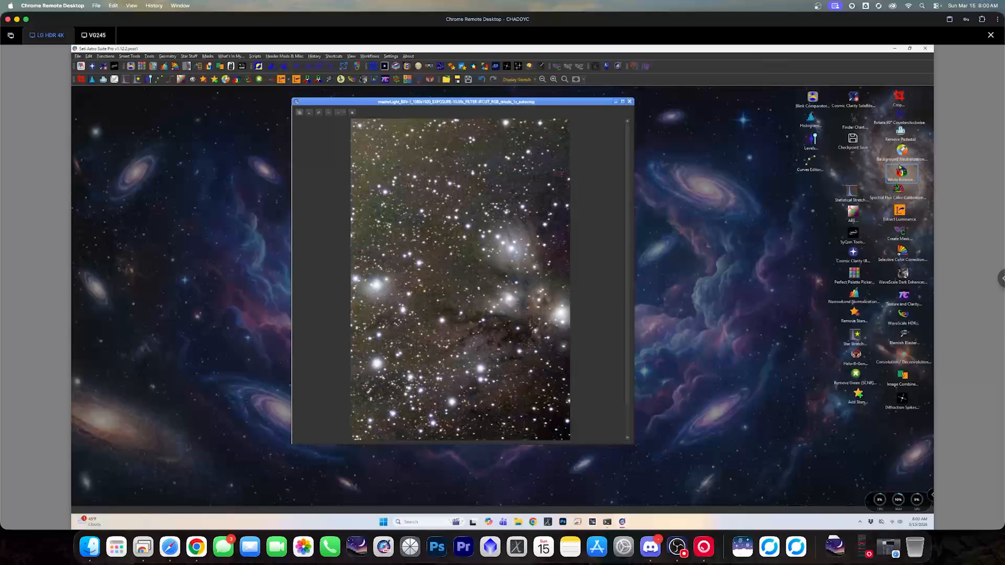
left_click(854, 213)
double_click(854, 213)
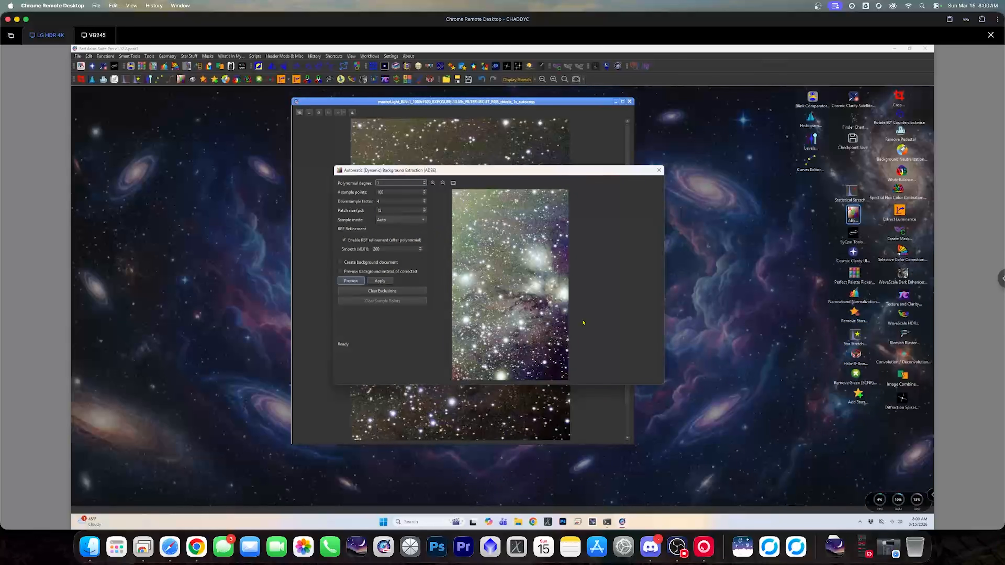
left_click(552, 250)
mouse_move(507, 255)
left_mouse_down()
mouse_move(449, 274)
mouse_move(466, 303)
left_mouse_up()
left_click_drag(542, 244, 546, 242)
left_click(384, 282)
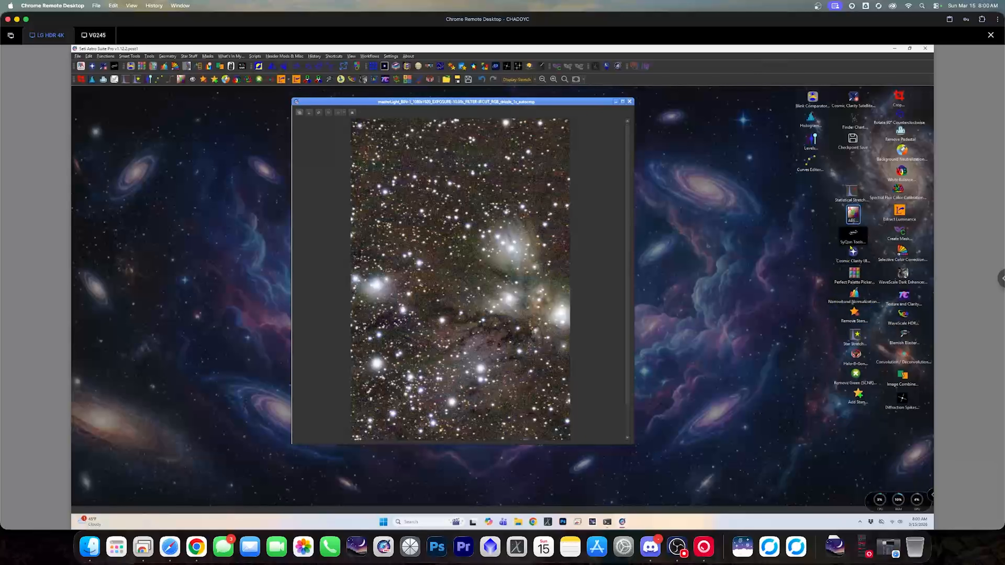
Apply a Statistical Stretch with target median 0.180, linked channels, HDR highlight compress, luminance only, normalization and curves boost
double_click(850, 198)
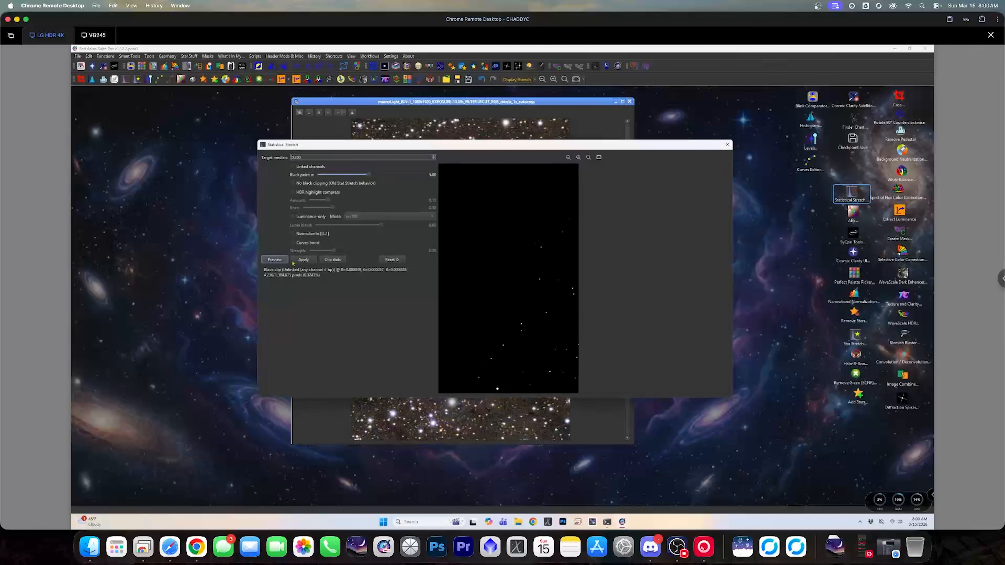
left_click(283, 260)
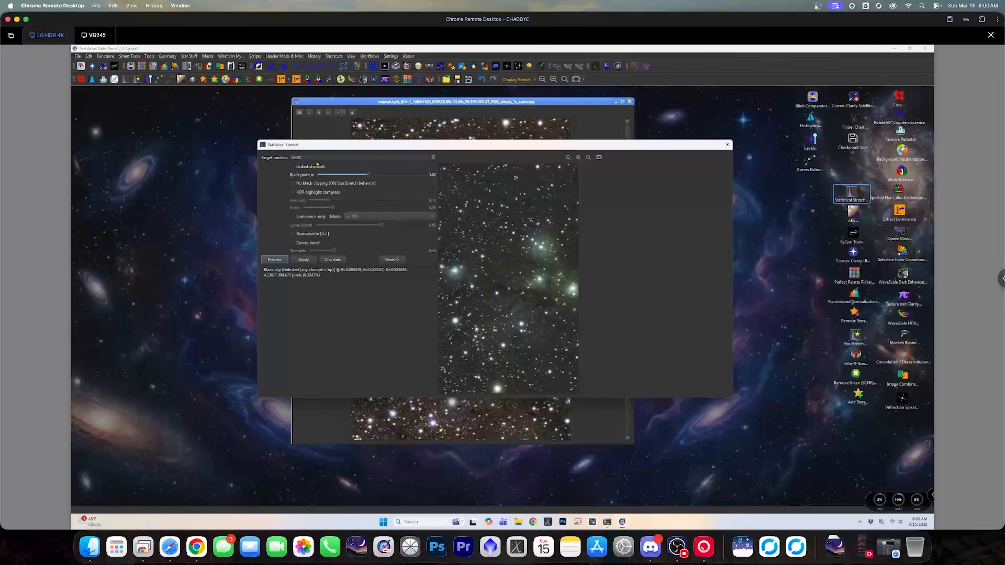
left_click(433, 159)
left_click(295, 170)
left_click(293, 193)
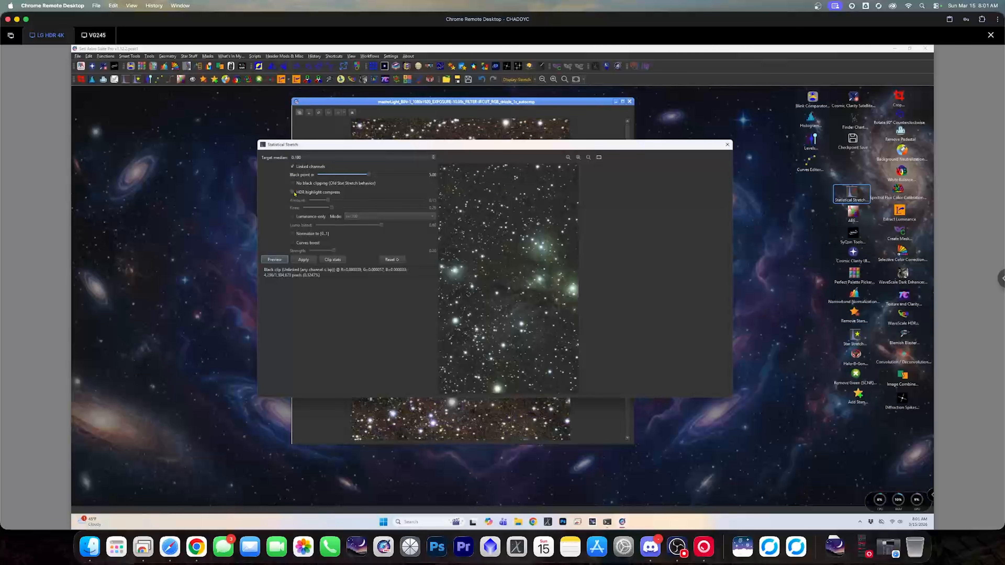
left_click(293, 217)
left_click(293, 243)
left_click(283, 263)
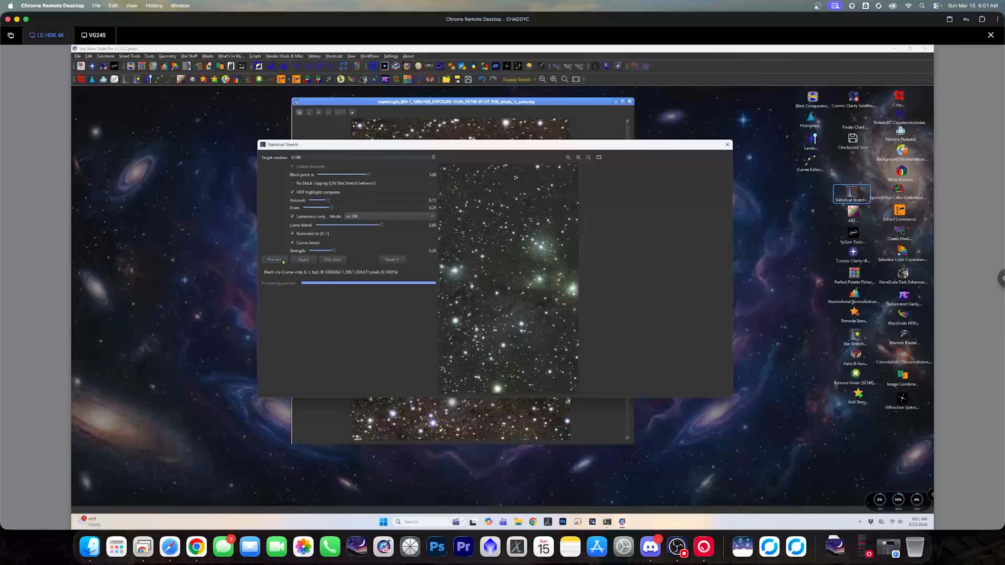
left_click(307, 261)
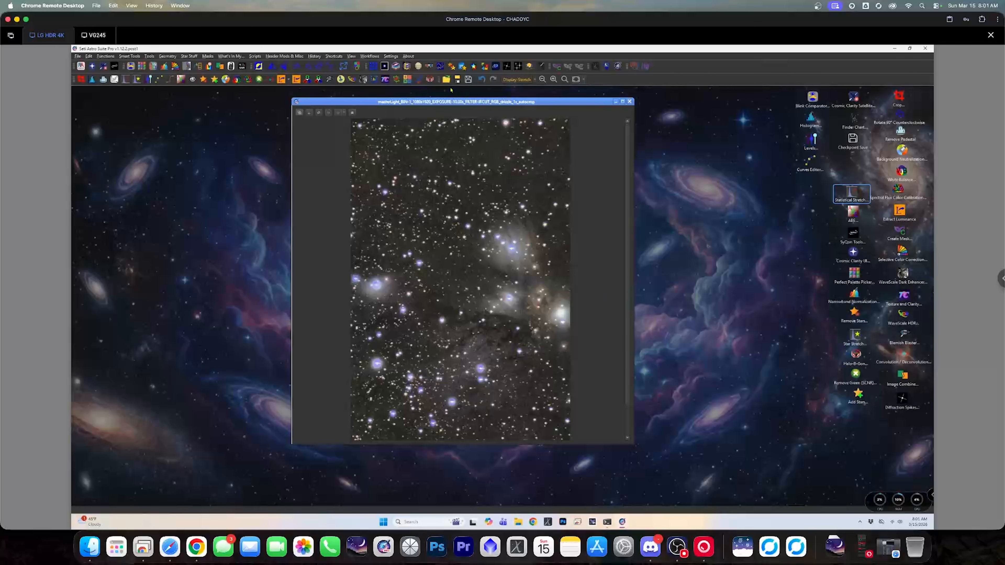
Undo the Statistical Stretch and the background extraction, and turn the display stretch back on
left_click(482, 80)
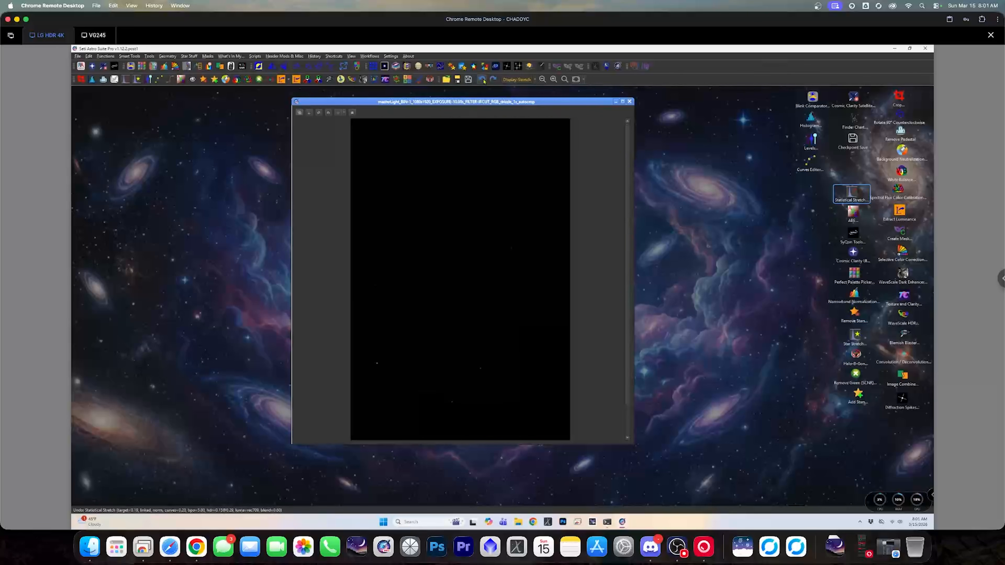
left_click(507, 80)
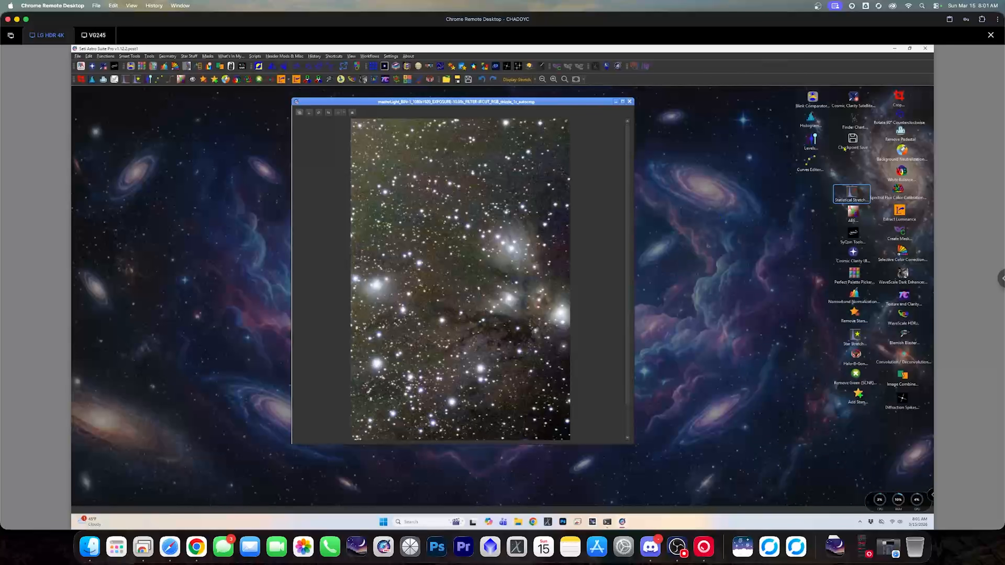
Rotate the image 90° counterclockwise, accept the WCS update, and widen and reposition the image window
left_click(899, 120)
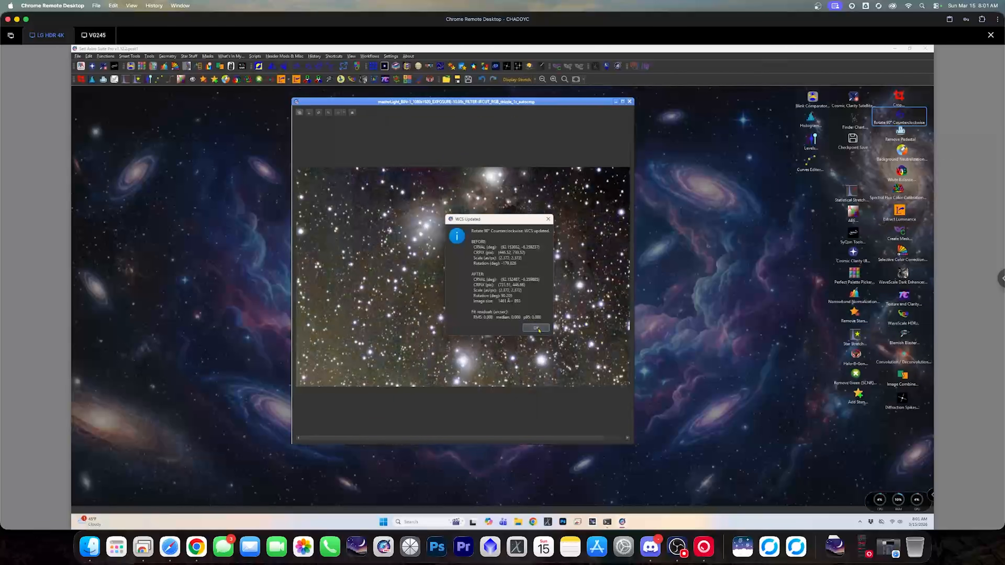
left_click(536, 329)
left_click_drag(289, 373, 175, 372)
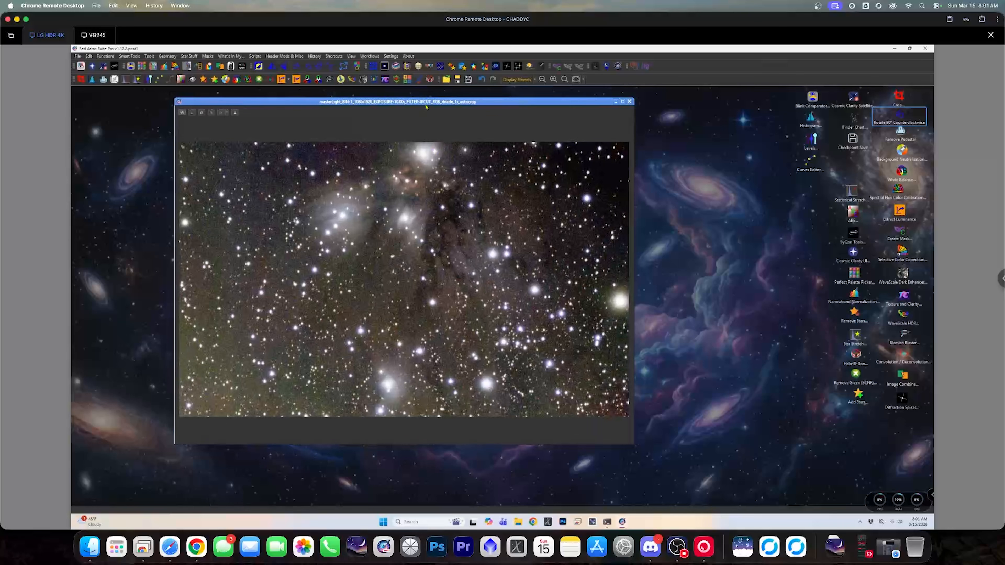
left_click_drag(426, 106, 457, 116)
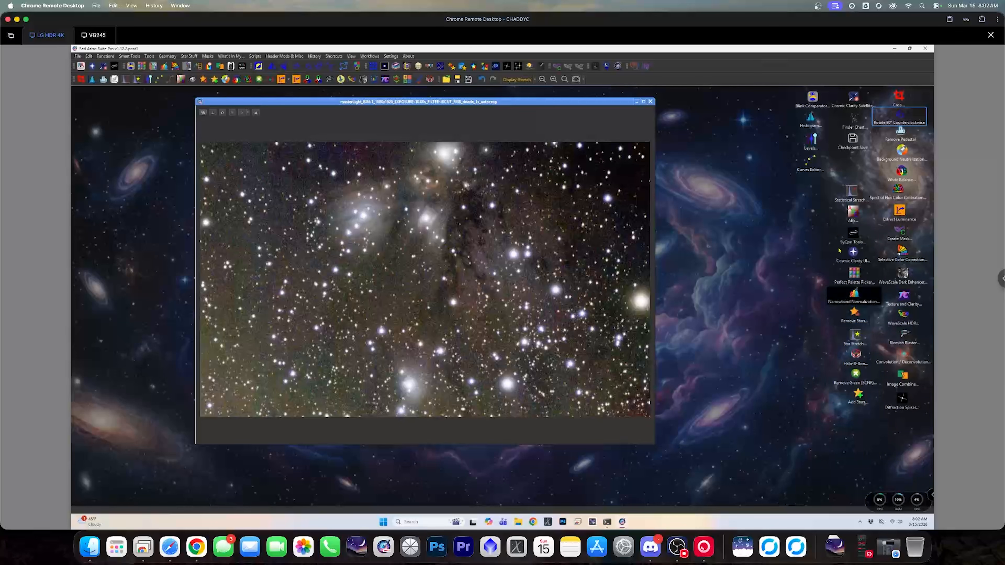
Preview a Statistical Stretch with target median 0.170, linked channels, HDR highlight compress, luminance only, normalization and curves boost
double_click(851, 194)
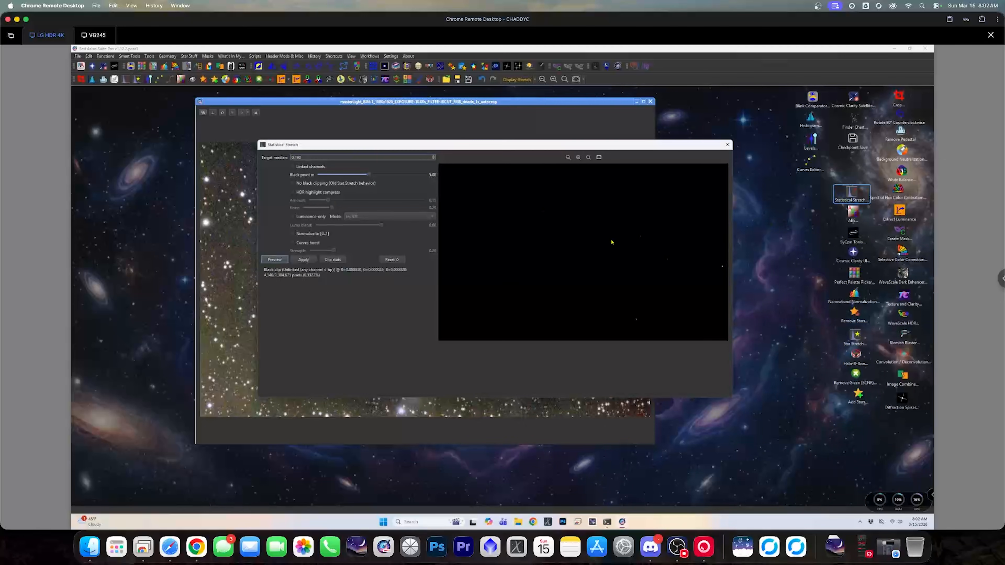
left_click(280, 263)
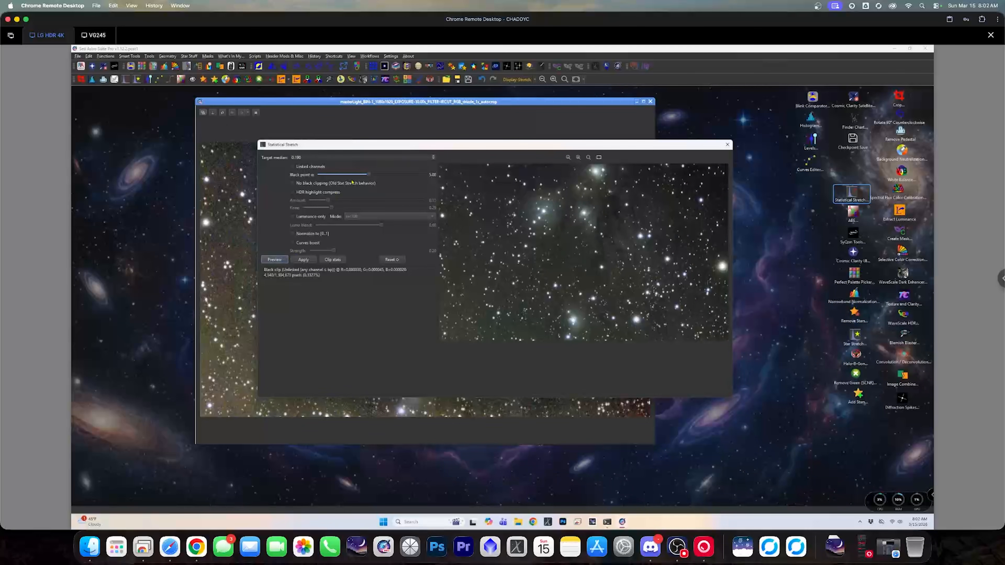
left_click(434, 160)
left_click(293, 168)
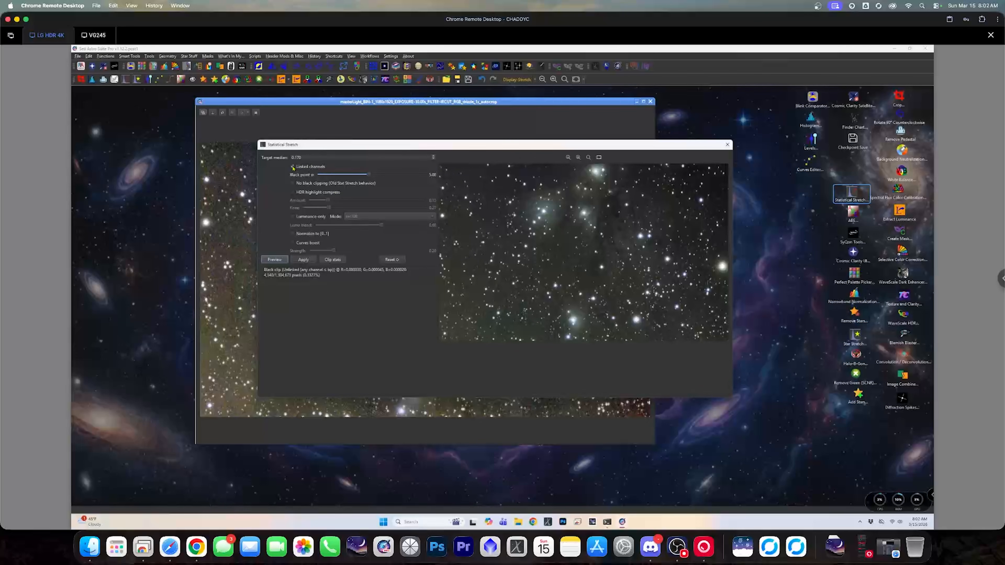
left_click(293, 193)
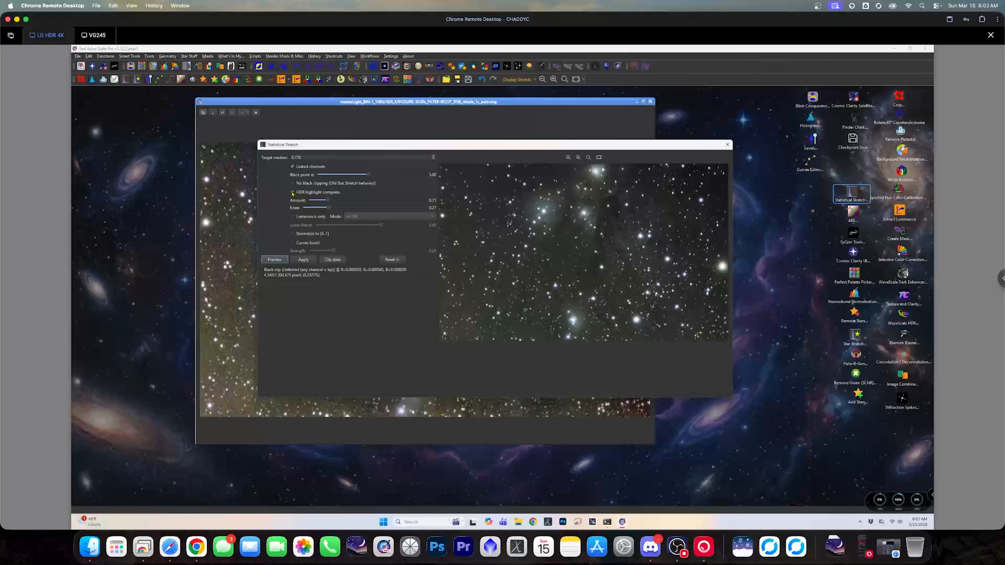
left_click(292, 218)
left_click(293, 243)
left_click(275, 259)
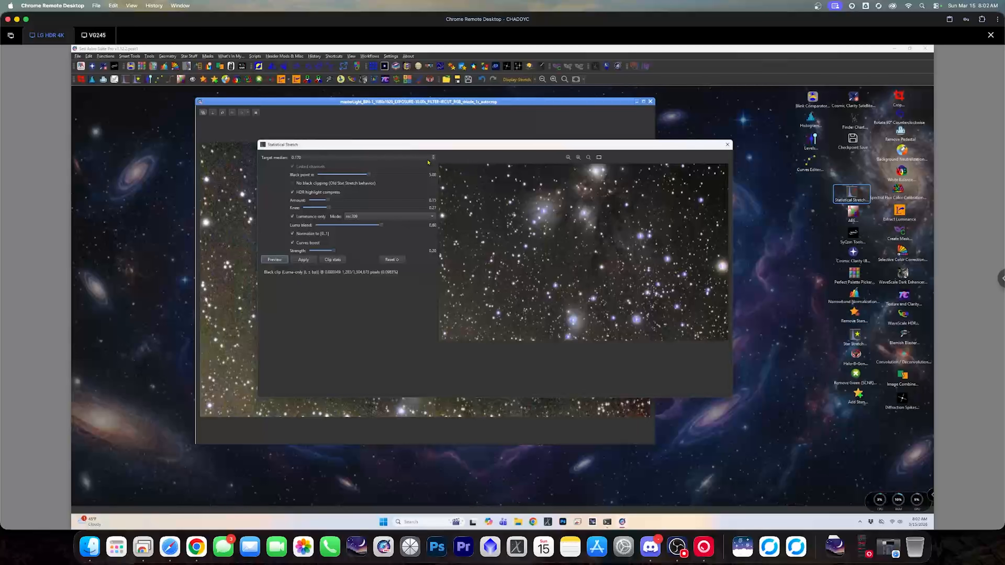
Turn off luminance only, adjust the target median, and apply the Statistical Stretch with linked channels, HDR highlight compress, normalization and curves boost
left_click(295, 216)
left_click(434, 157)
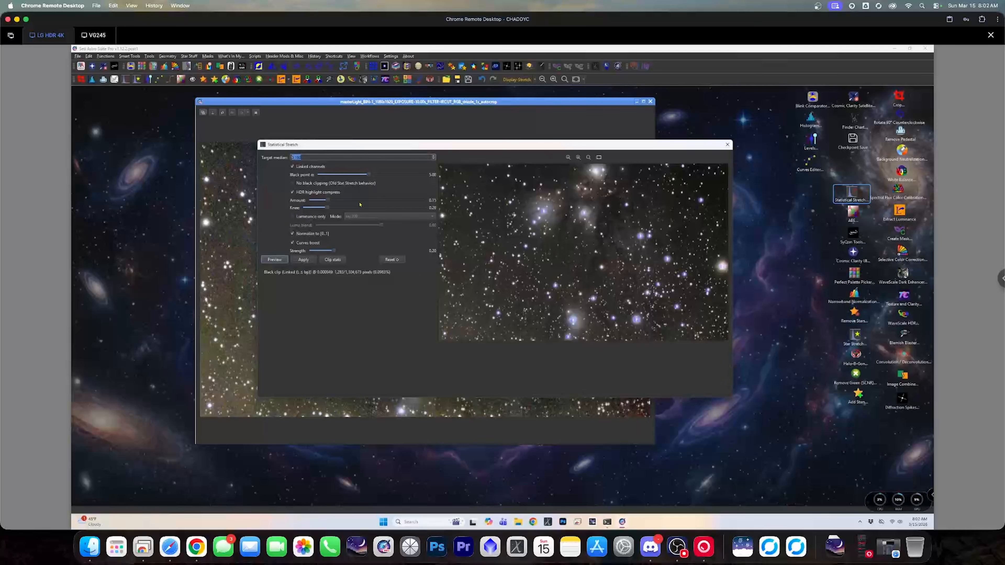
left_click(283, 261)
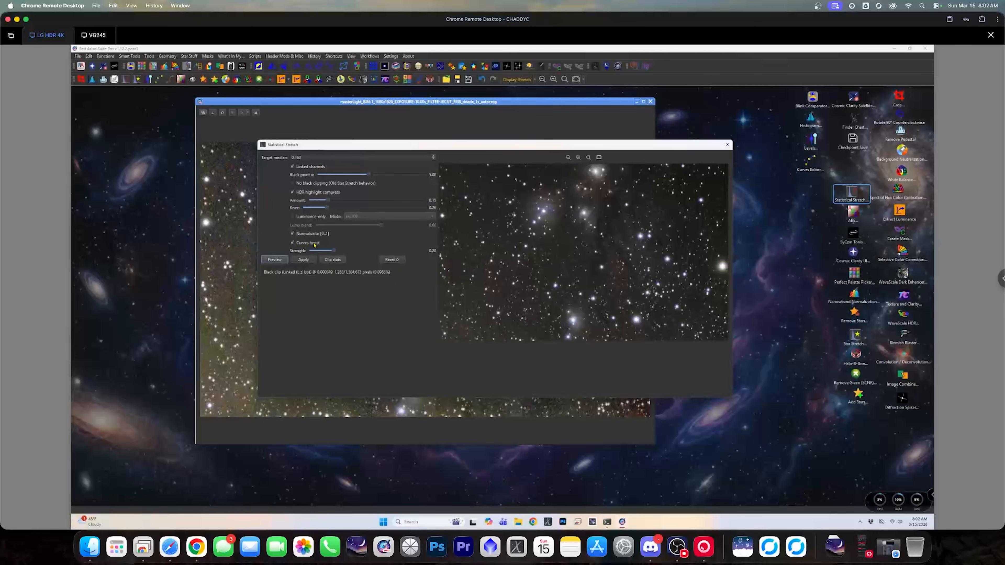
left_click(303, 260)
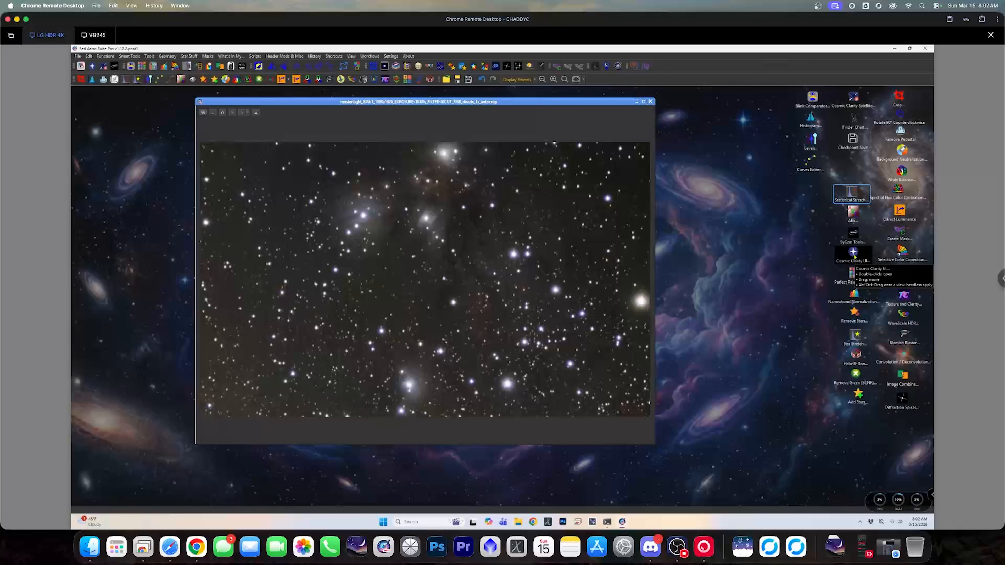
double_click(853, 235)
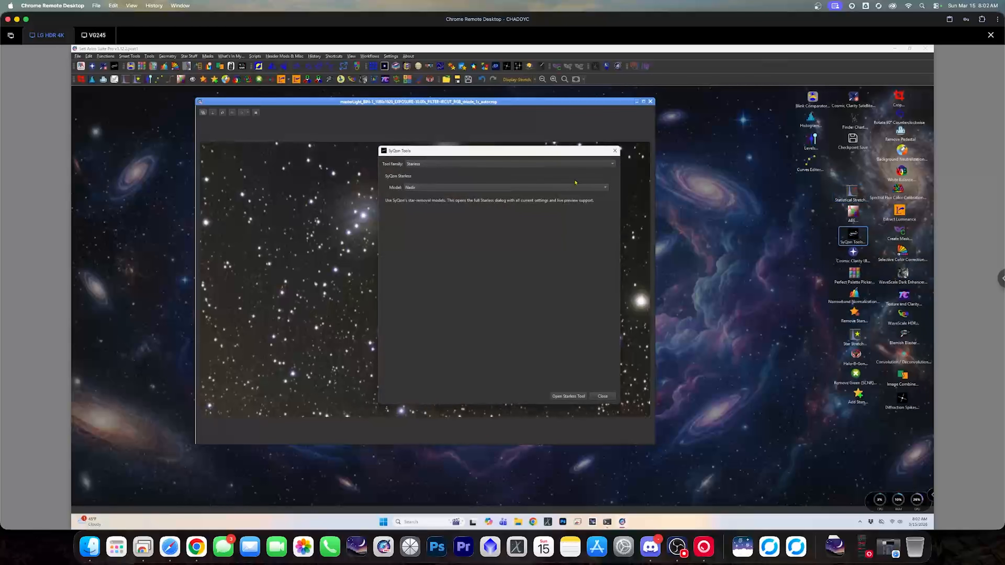
left_click(600, 166)
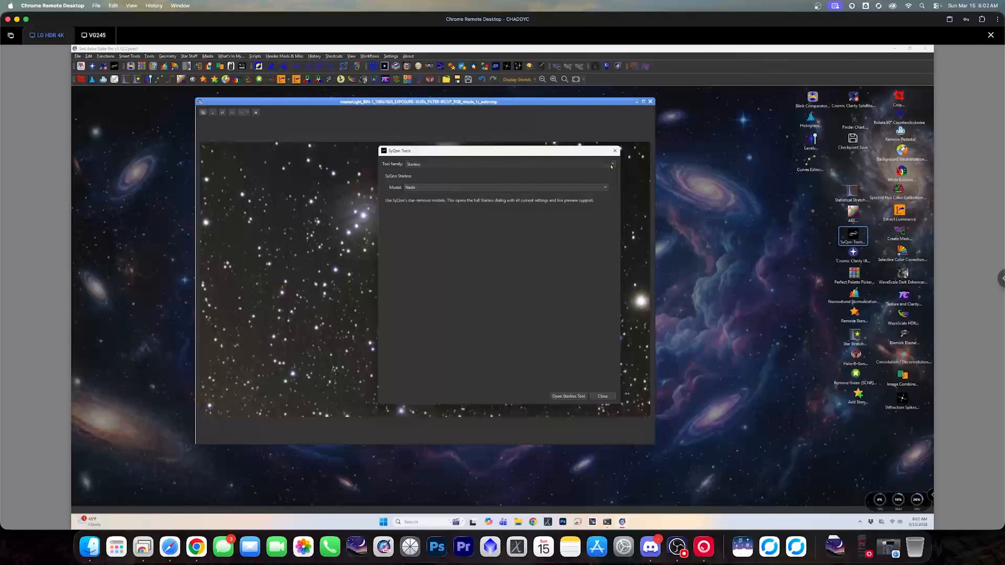
left_click(577, 172)
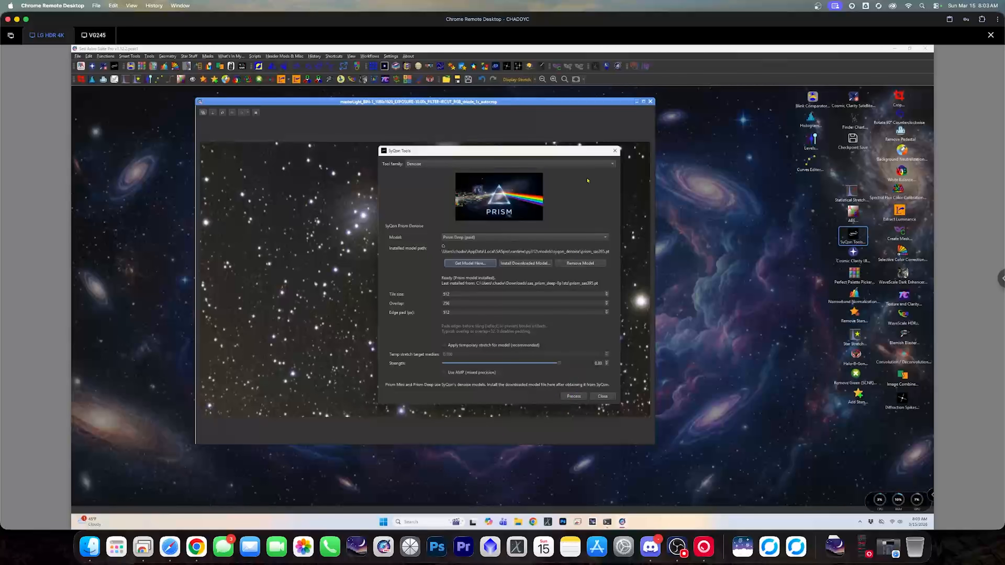
left_click(614, 151)
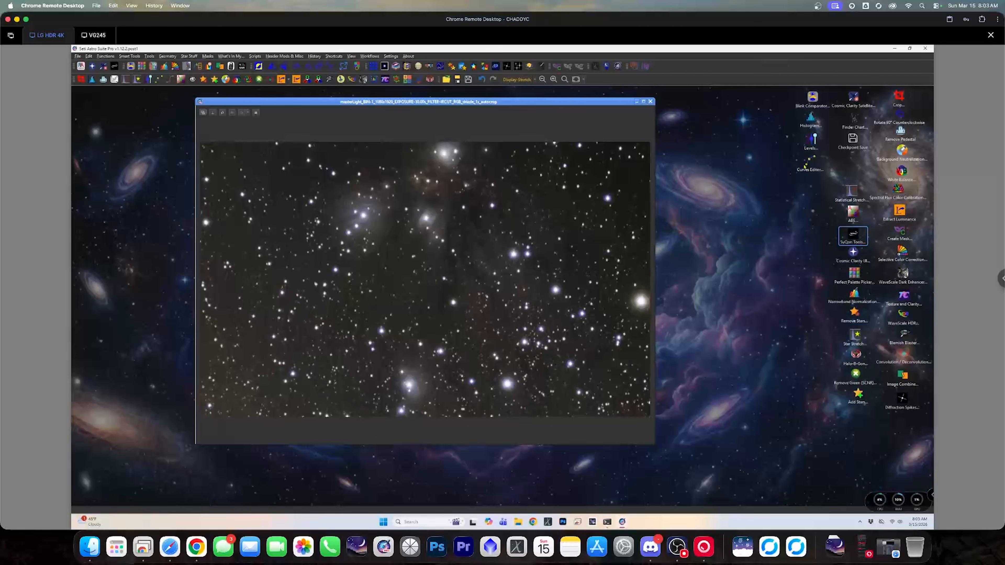
Apply automatic background extraction to the stretched image with 100 sample points, auto sample mode and RBF refinement
left_click(853, 217)
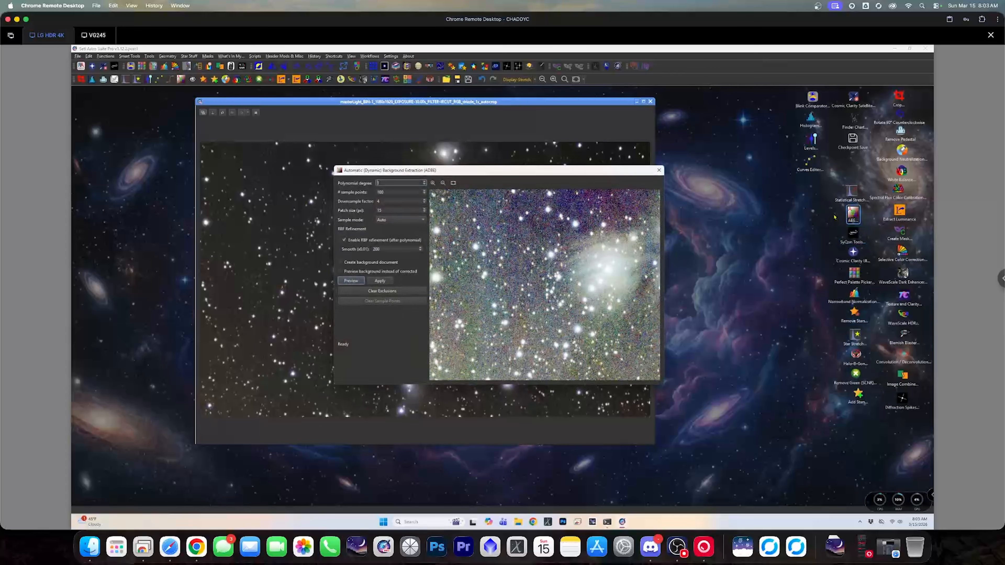
left_click(381, 281)
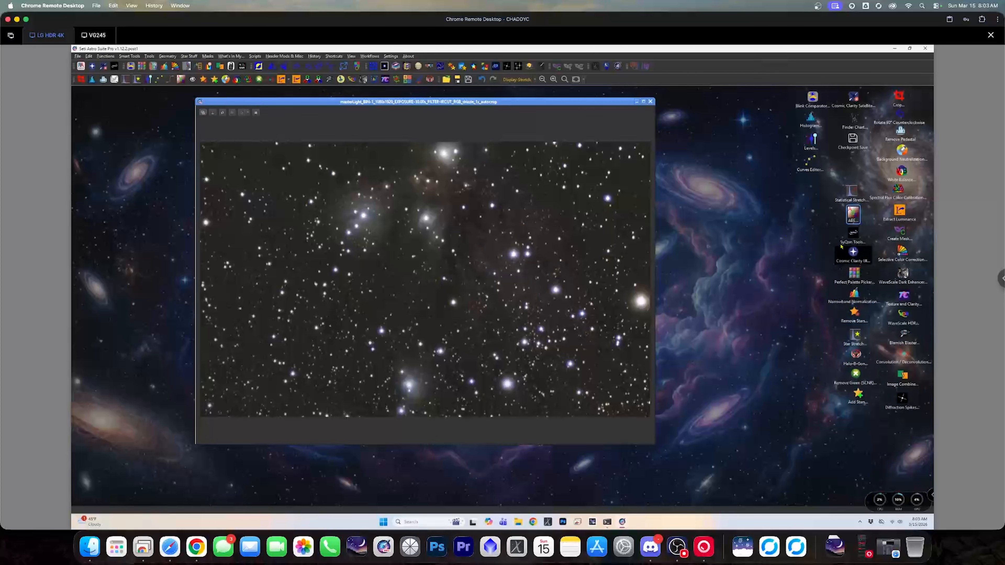
Denoise the image with the SyQon Prism Deep model, without a temporary stretch, and inspect the whole frame
double_click(852, 235)
left_click(604, 166)
left_click(593, 174)
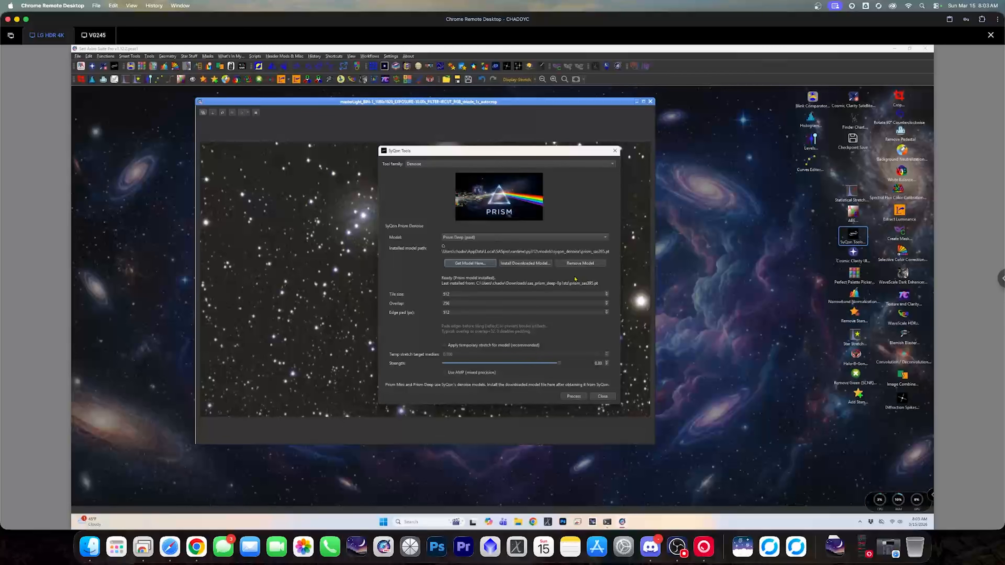
left_click_drag(536, 153, 719, 122)
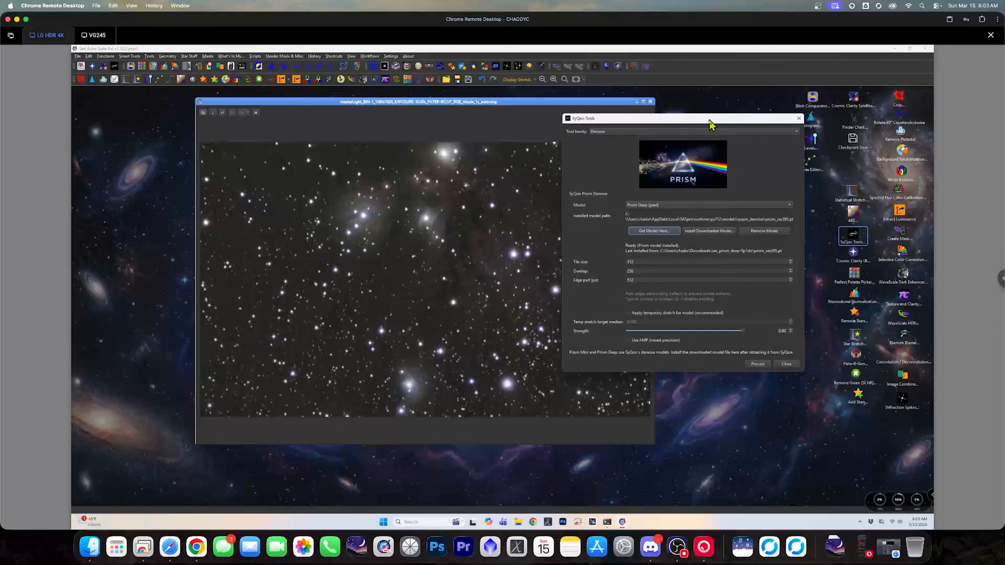
left_click(756, 365)
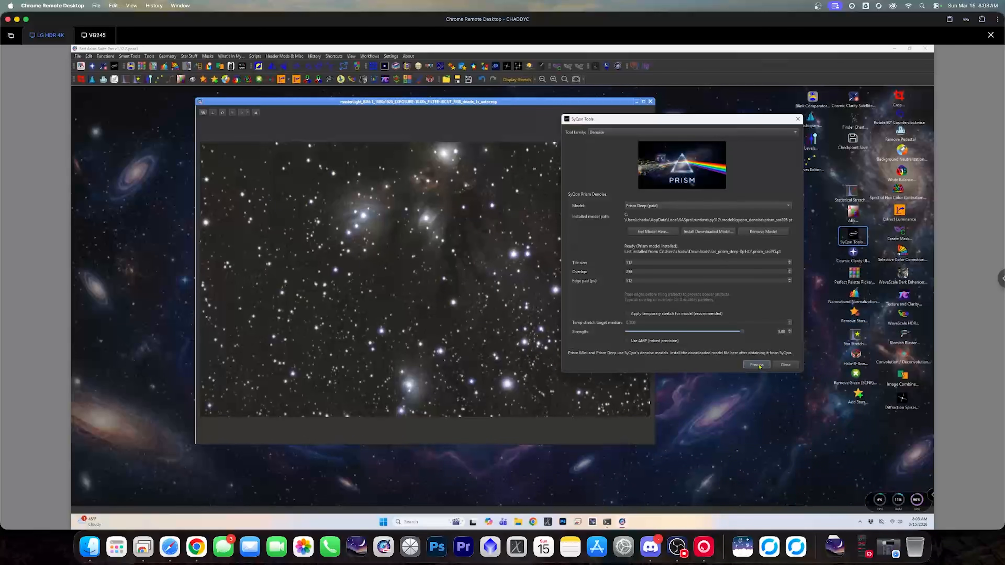
left_click(798, 118)
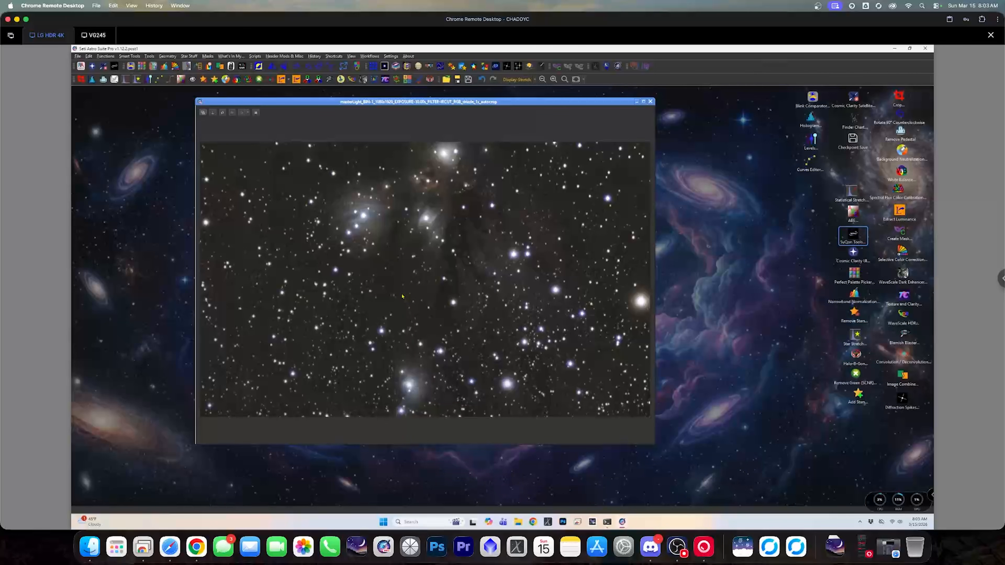
scroll(353, 291, "down", 1)
scroll(353, 291, "up", 3)
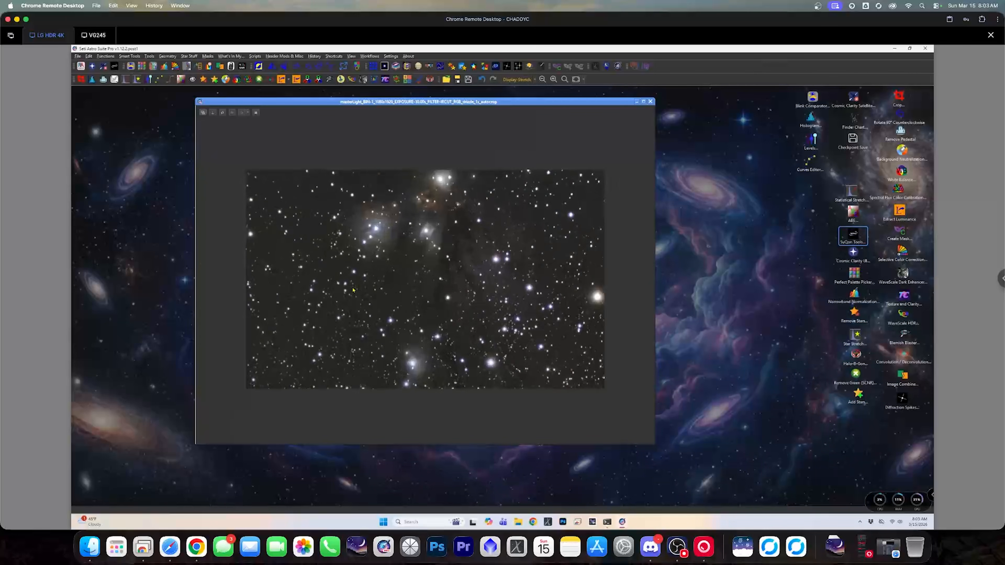
scroll(353, 291, "down", 2)
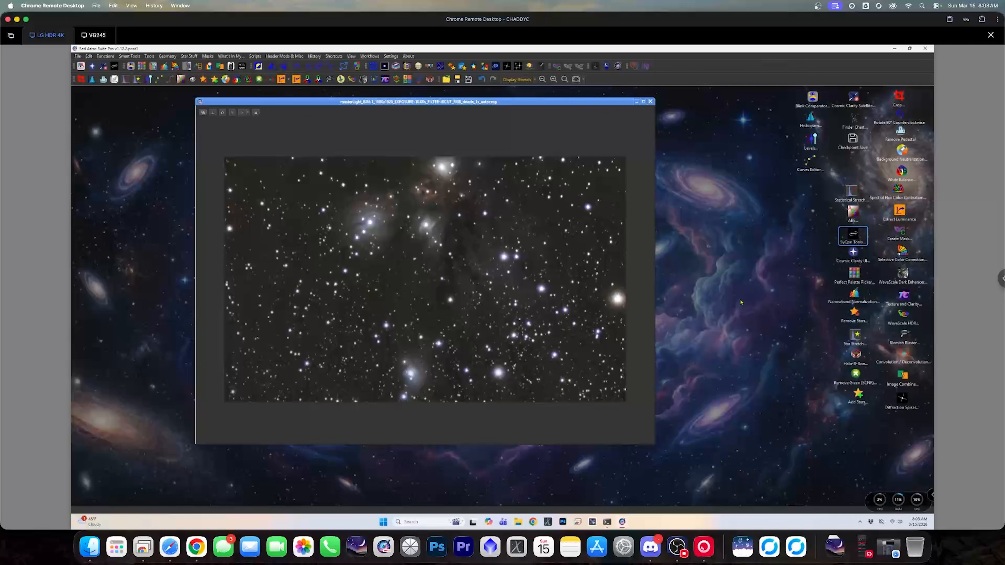
Sharpen the image with Cosmic Clarity in Both mode using auto-detected PSF and a lower stellar amount, and enlarge the image window
double_click(852, 259)
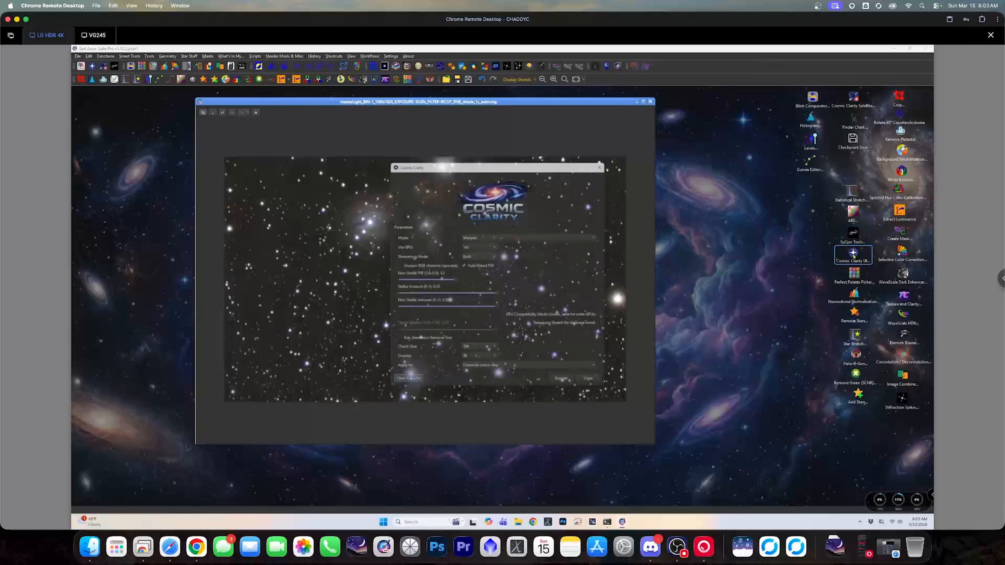
left_click_drag(525, 178, 766, 158)
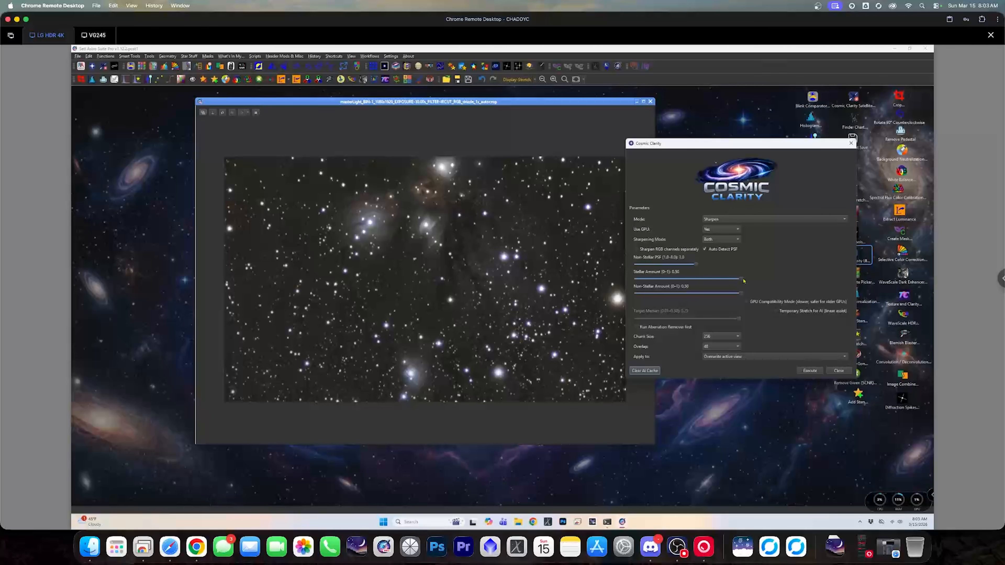
left_click_drag(743, 281, 686, 282)
left_click_drag(677, 279, 701, 297)
left_click(809, 371)
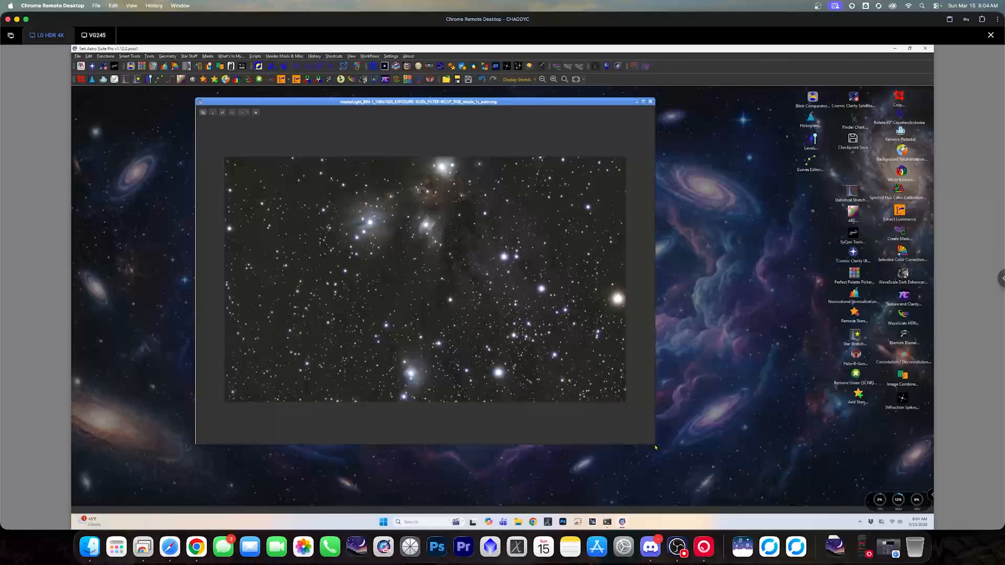
left_click_drag(653, 445, 731, 475)
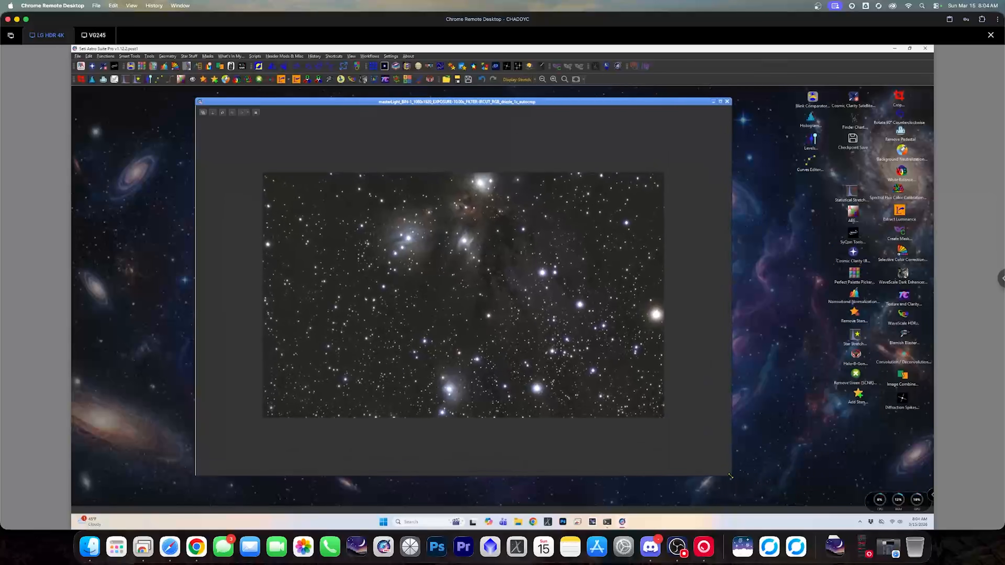
scroll(487, 274, "down", 1)
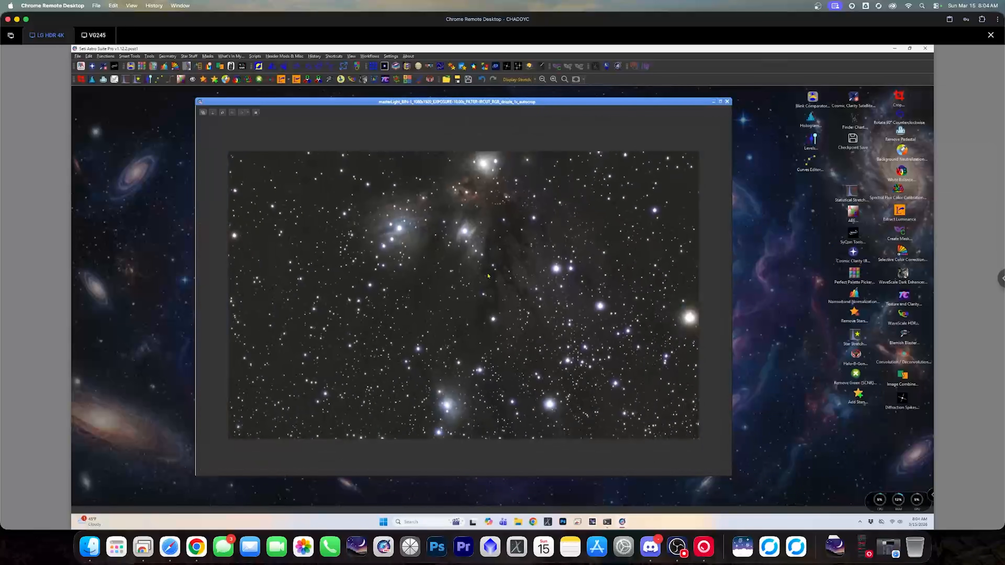
Remove the stars with the SyQon Starless AxiomV2 model, also creating a stars-only document with edge padding, and close the tool
double_click(853, 235)
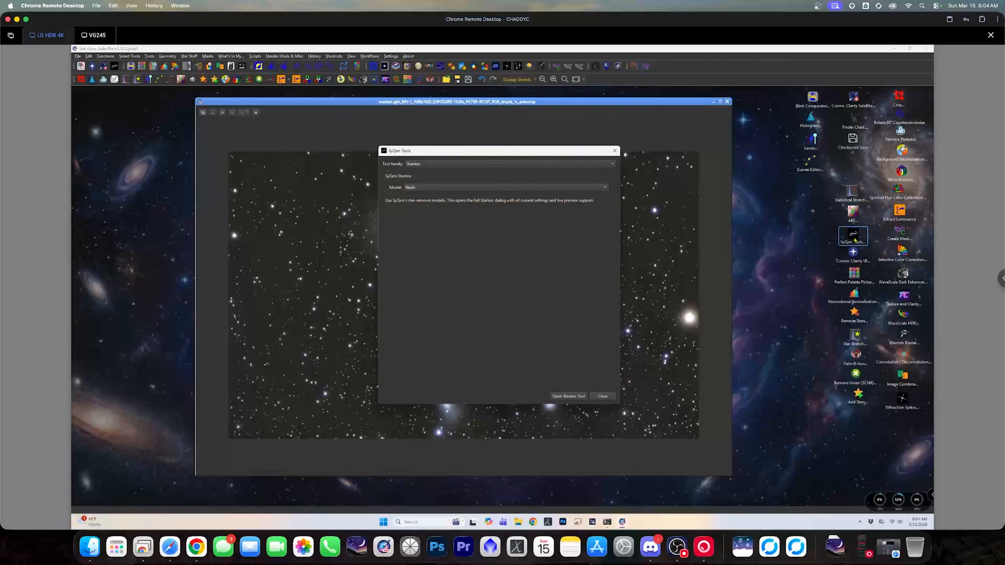
left_click(594, 187)
left_click(594, 196)
left_click(570, 396)
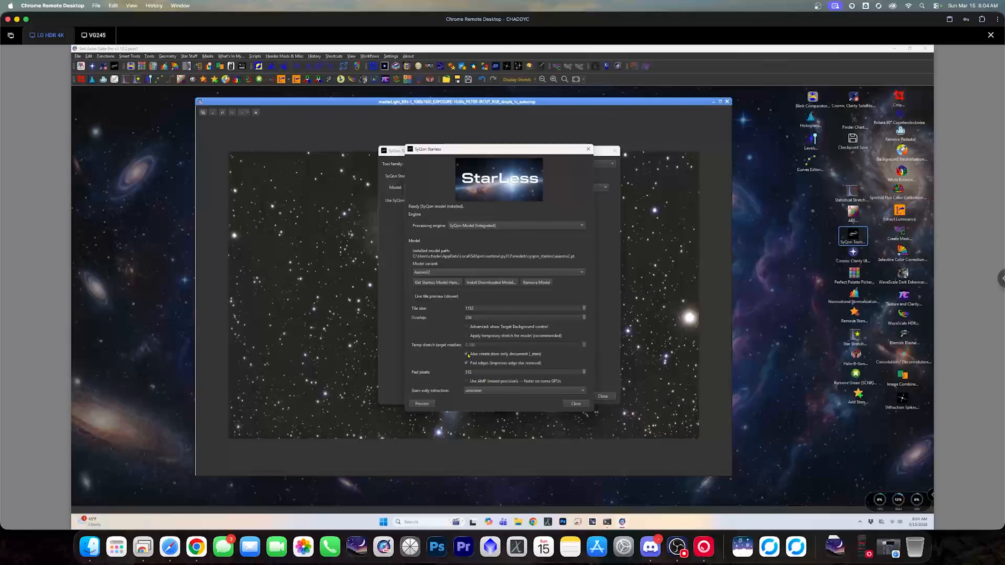
left_click(423, 404)
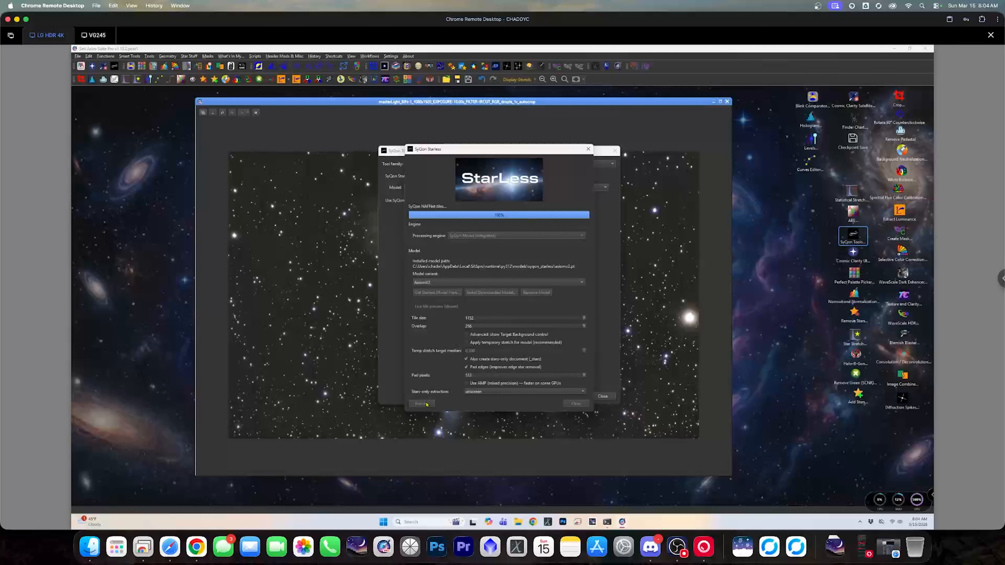
left_click(615, 151)
left_click(470, 96)
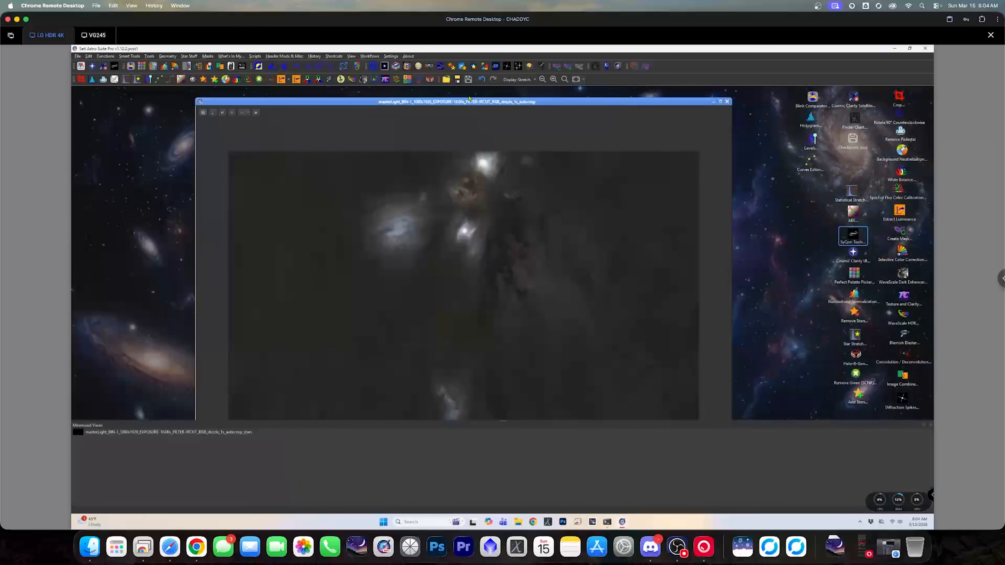
Hide the list of minimized views and inspect the starless nebula image
scroll(461, 163, "up", 1)
scroll(480, 275, "down", 2)
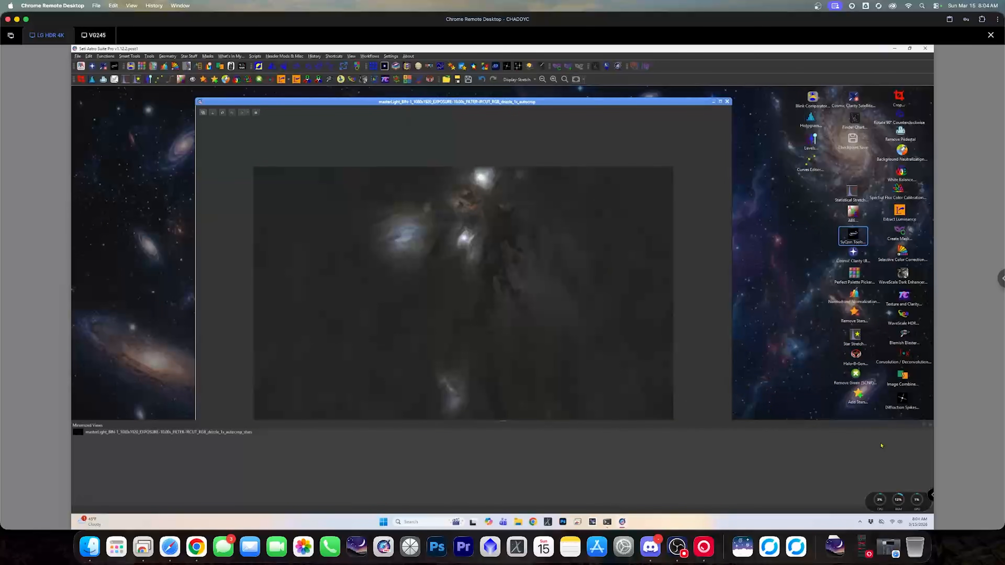
left_click(929, 424)
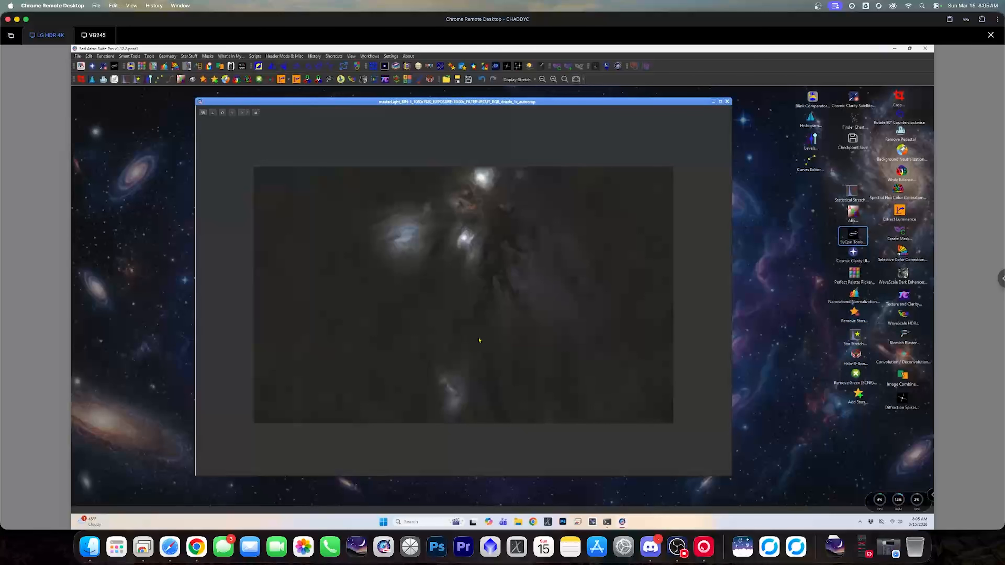
scroll(479, 340, "down", 1)
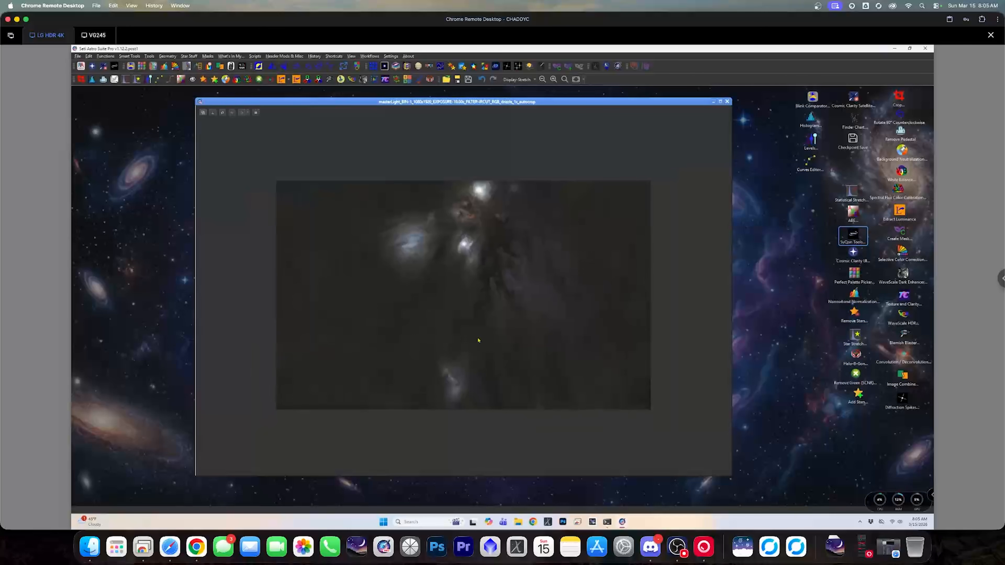
scroll(479, 339, "up", 2)
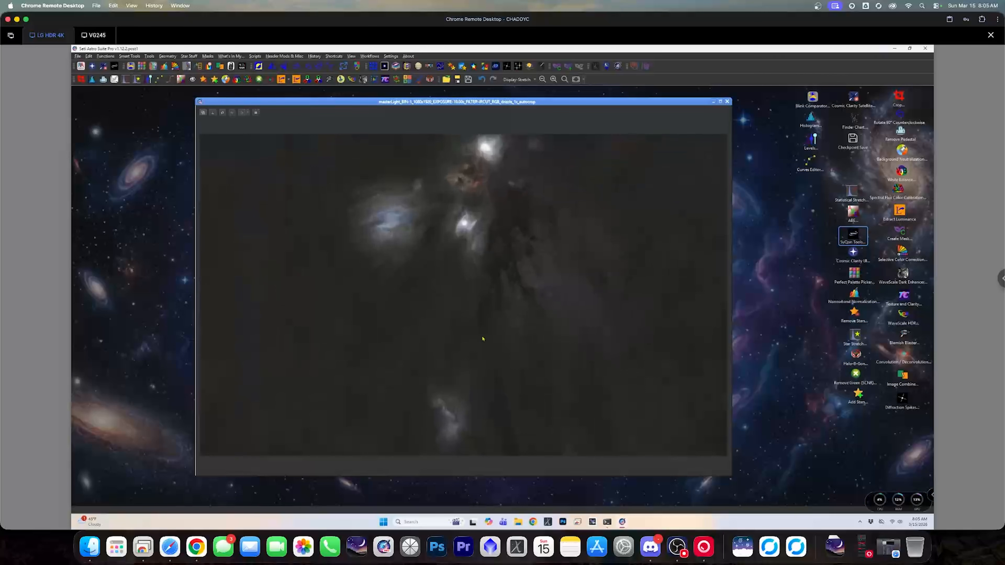